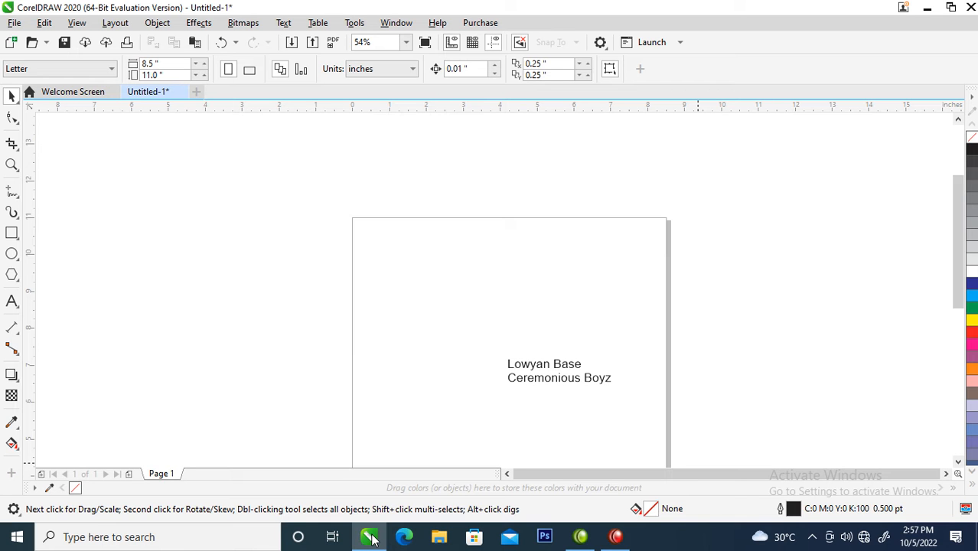
Step: Move the two-line Lowyan Base / Ceremonious Boyz text off the page to its left and set its font to bold FuturaTEE
click(560, 369)
drag(560, 369, 246, 314)
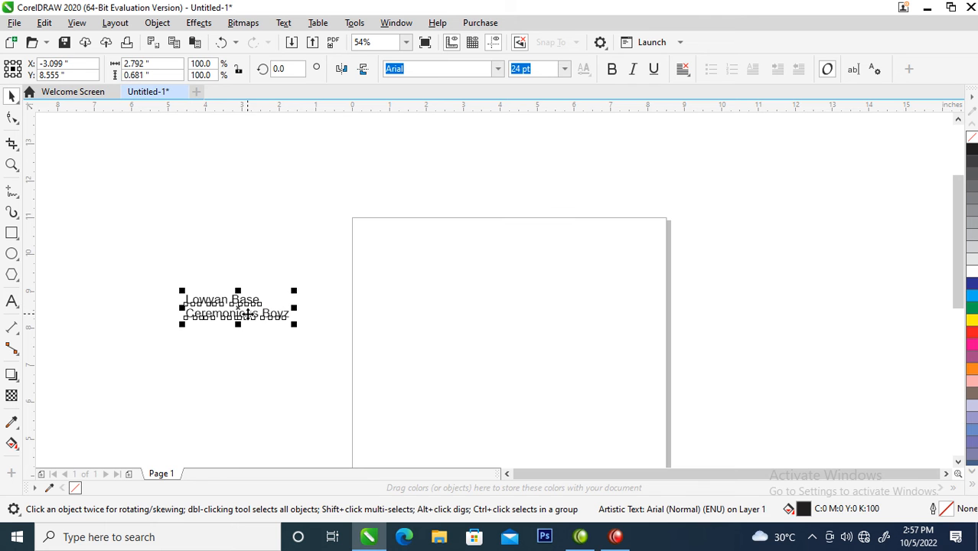
key(z)
drag(132, 169, 266, 281)
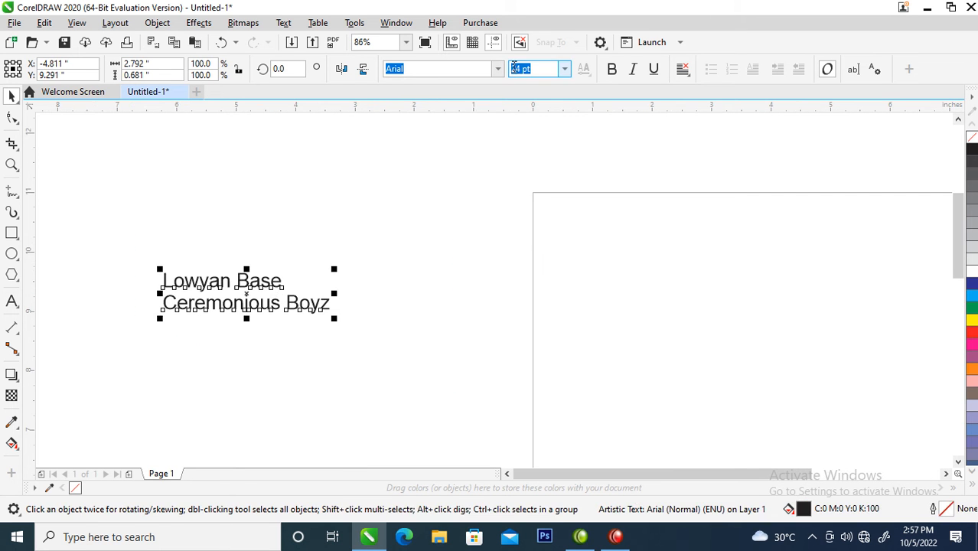
click(497, 68)
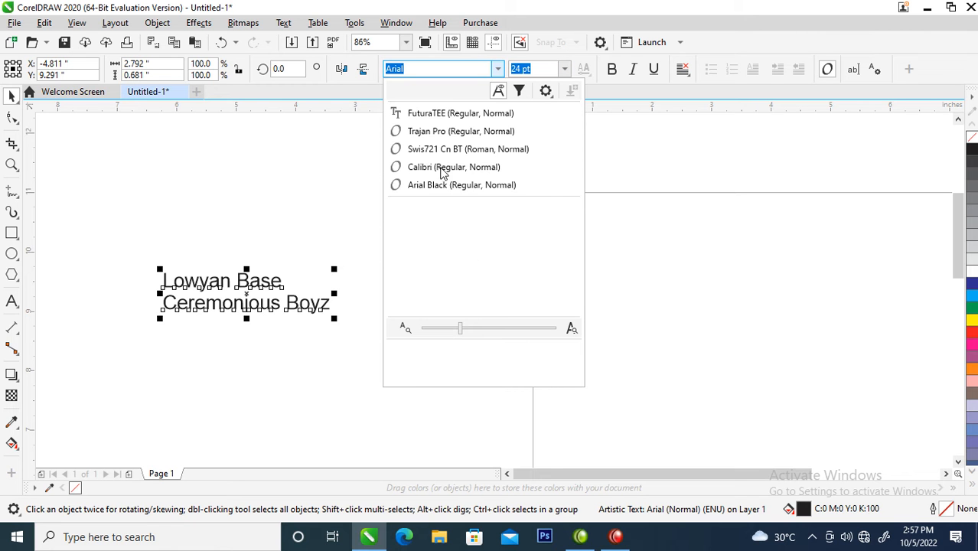
click(442, 115)
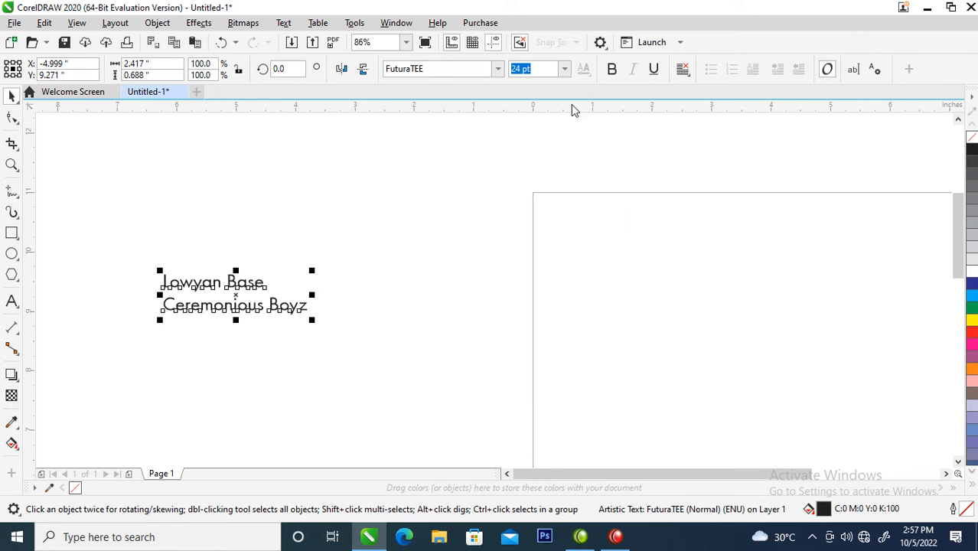
click(613, 70)
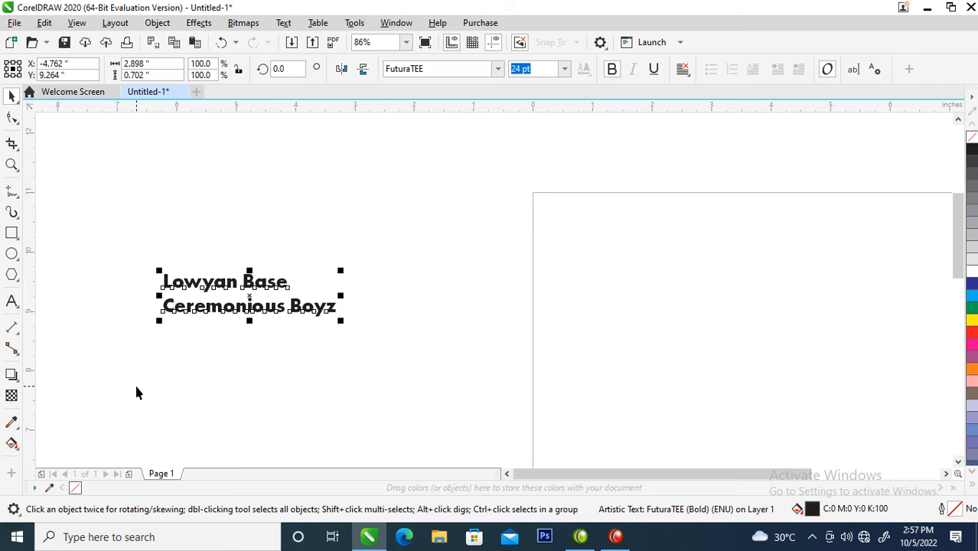
Step: Draw a polygon about 3.67 by 3.49 inches over the page's upper-left corner and change it to six sides
click(12, 274)
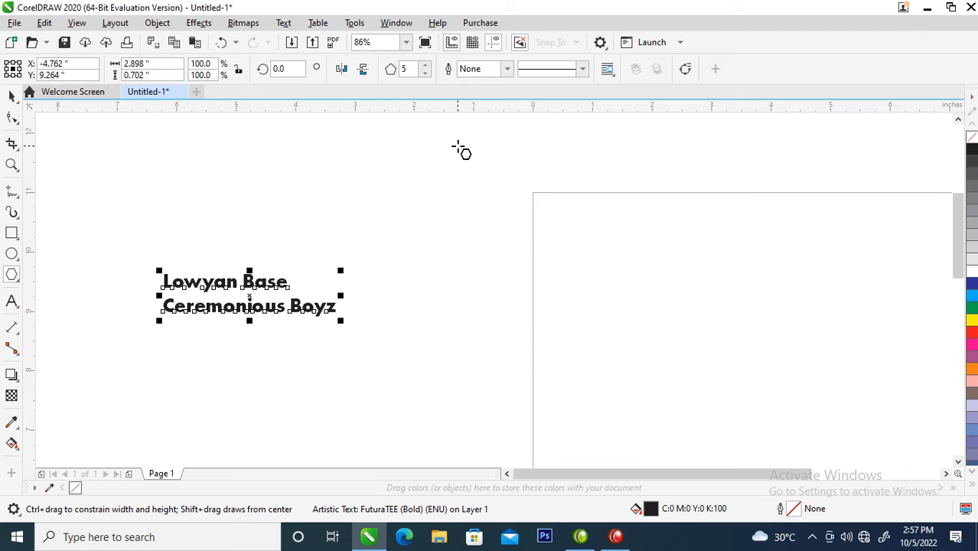
drag(427, 181, 590, 413)
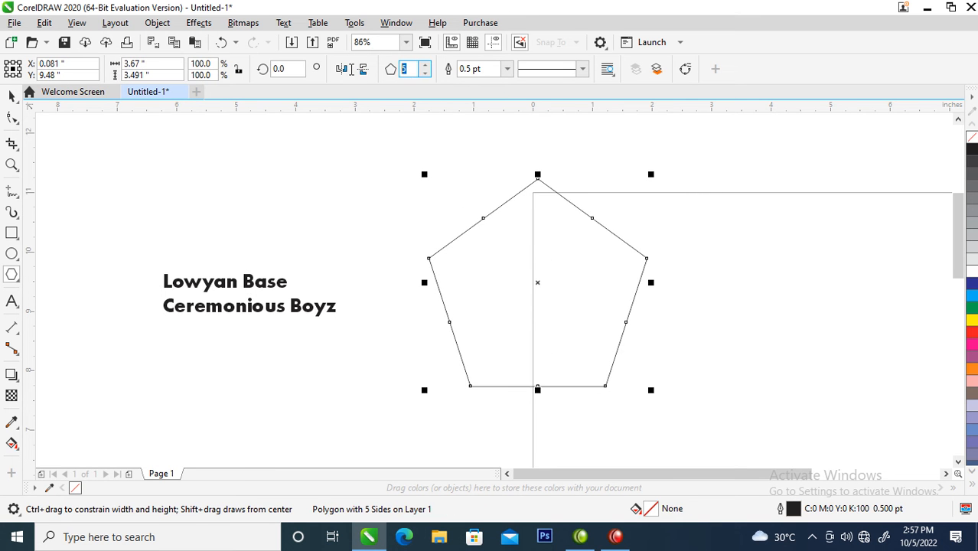
text(3)
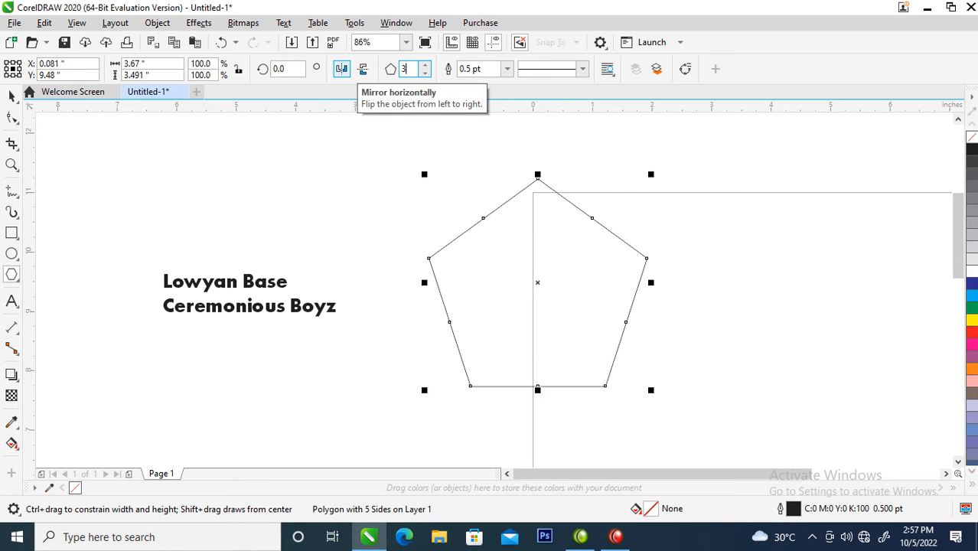
key(Return)
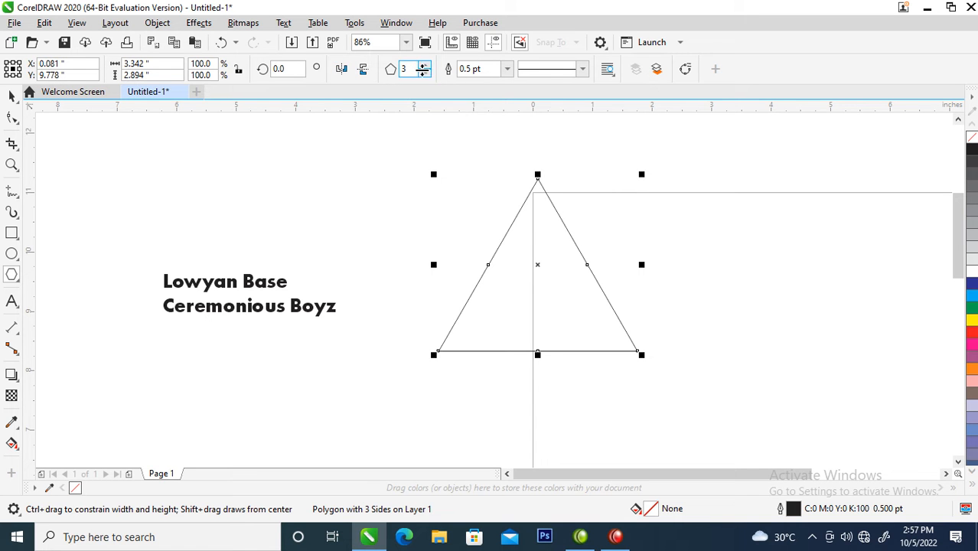
text(6)
key(Return)
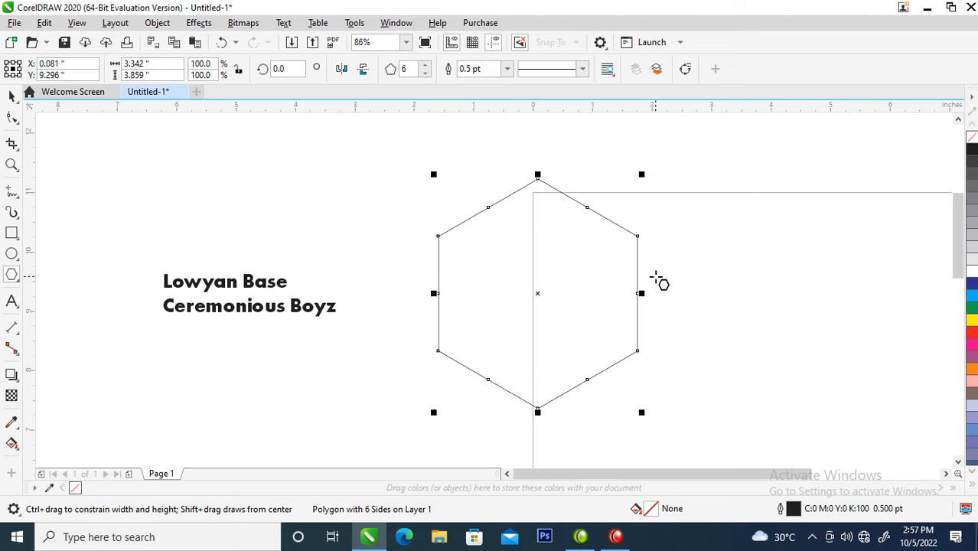
key(space)
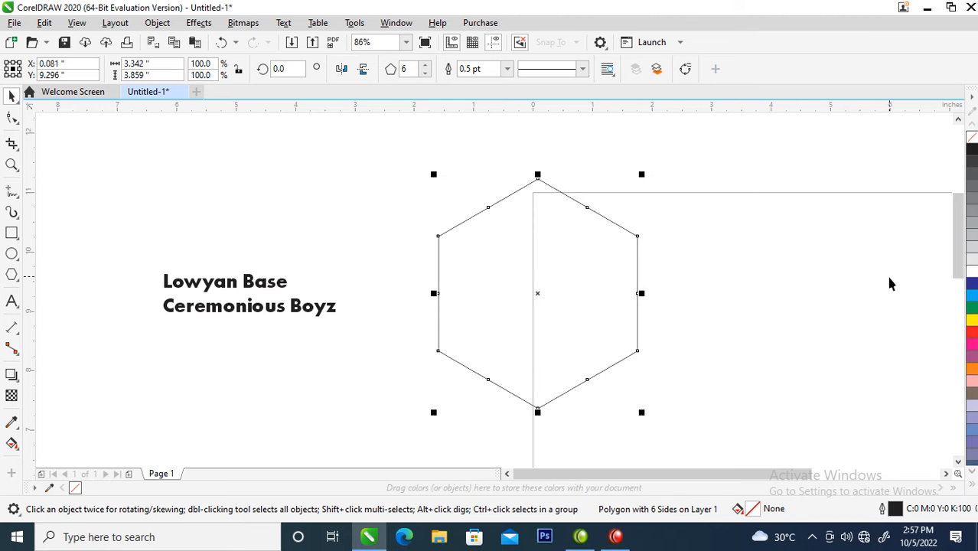
Step: Fill the hexagon with a uniform rich black of C75 M68 Y65 K90
click(973, 150)
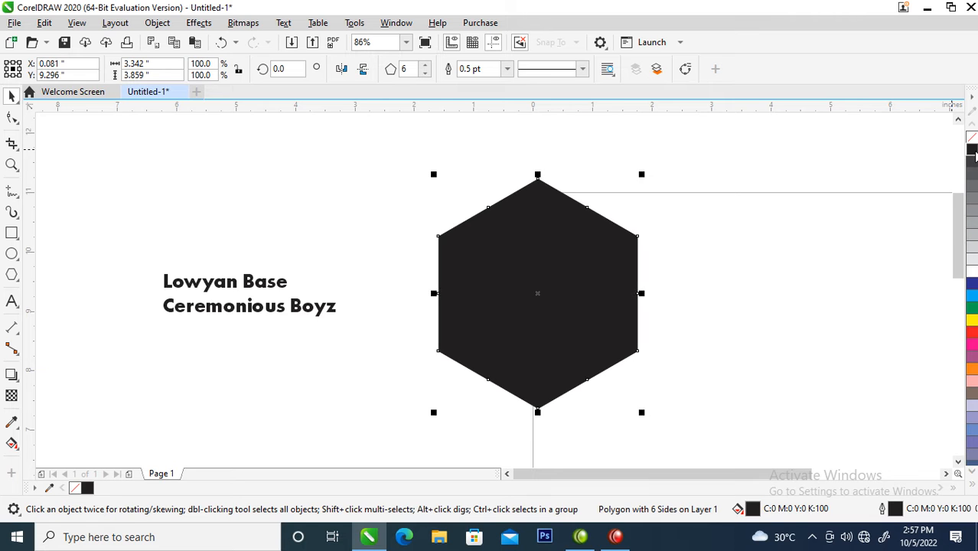
double_click(753, 509)
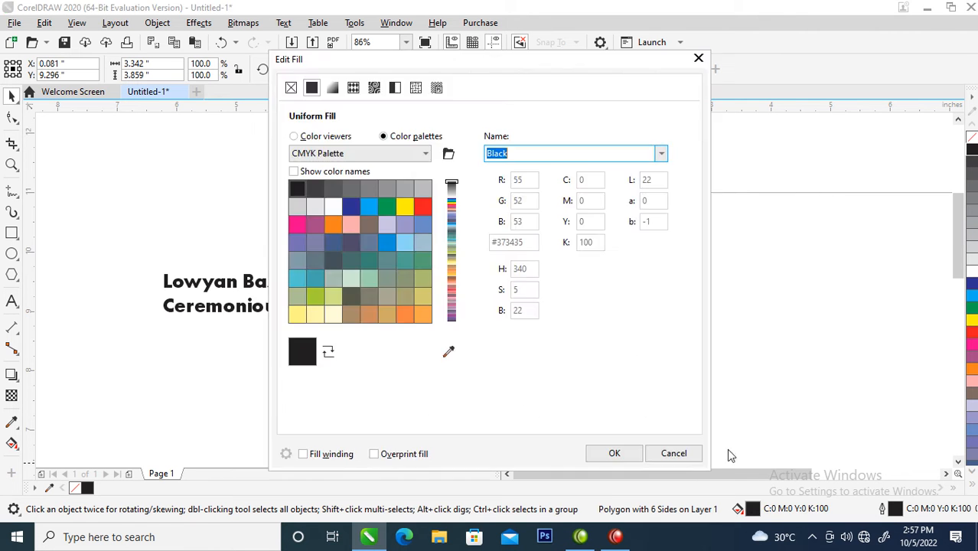
click(309, 137)
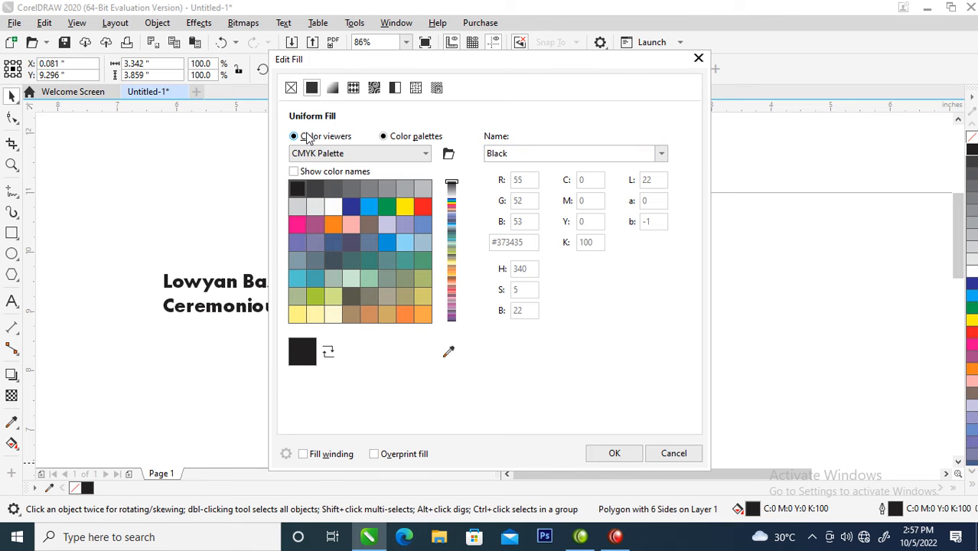
drag(330, 313, 469, 346)
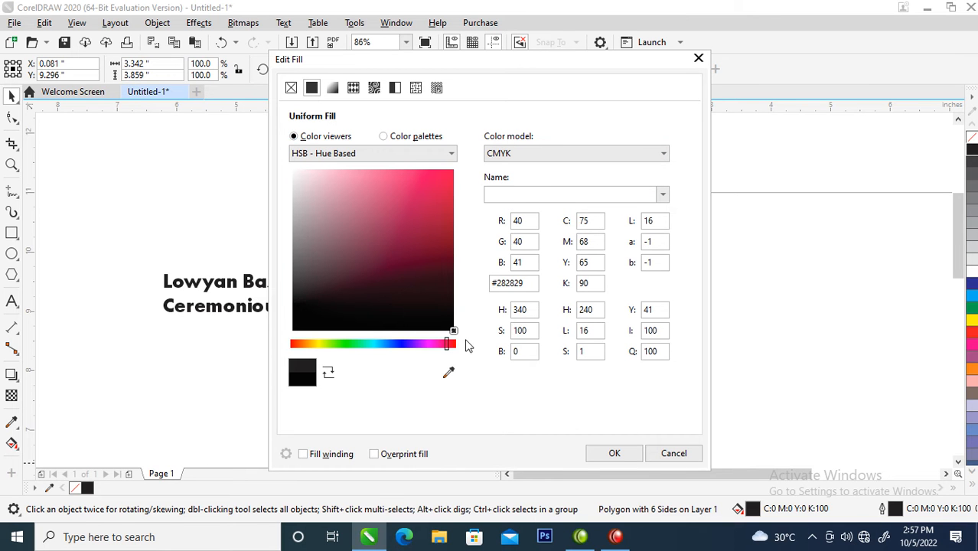
click(613, 453)
click(587, 231)
click(616, 223)
click(619, 257)
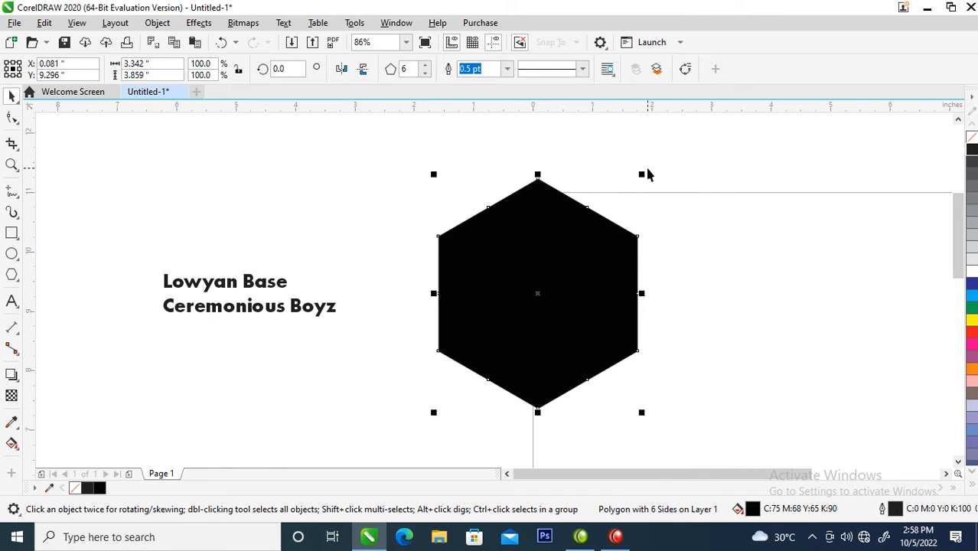
Step: Scale the black hexagon down around its centre to about 2.32 by 2.67 inches
drag(641, 174, 609, 202)
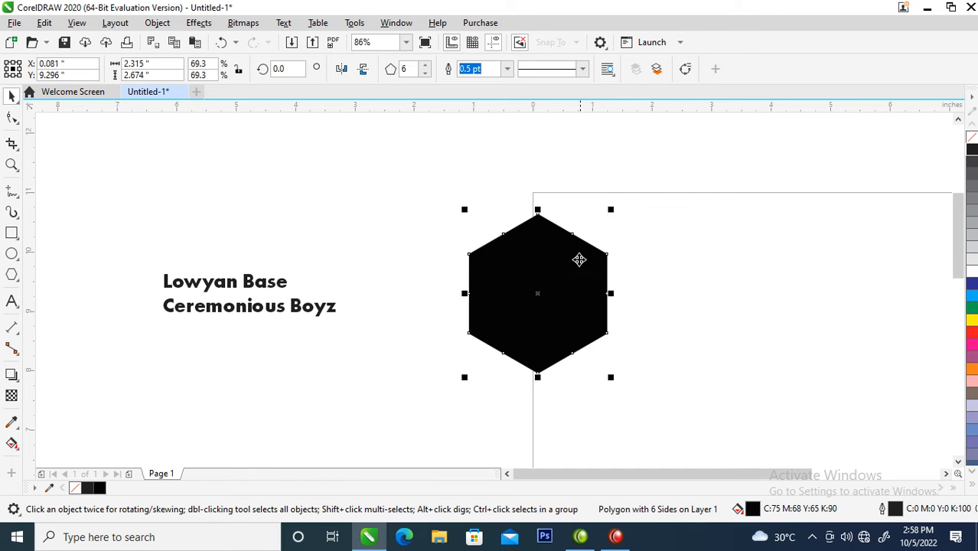
click(607, 212)
click(587, 262)
Step: Create a smaller concentric copy of the hexagon, about 1.88 by 2.17 inches, and fill it with yellow
drag(612, 212, 604, 225)
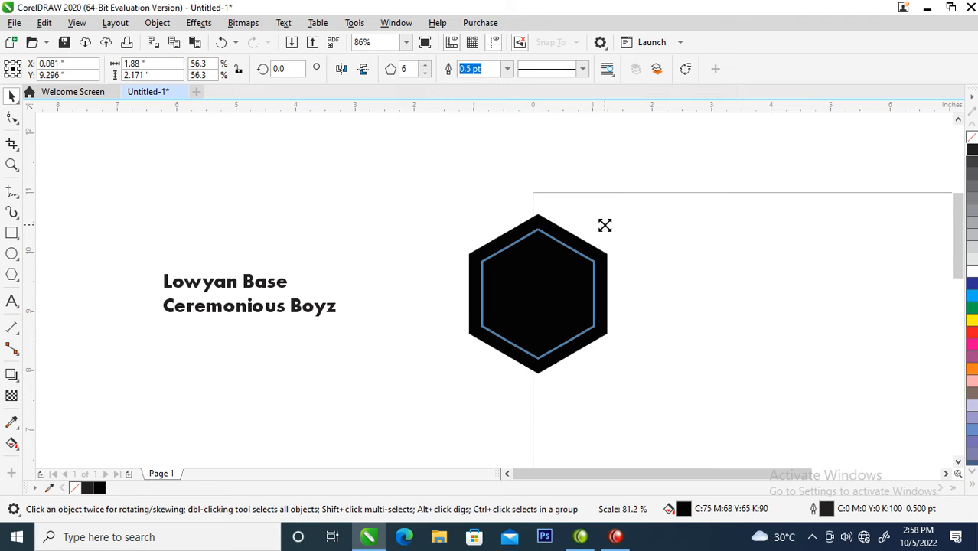
drag(605, 225, 604, 224)
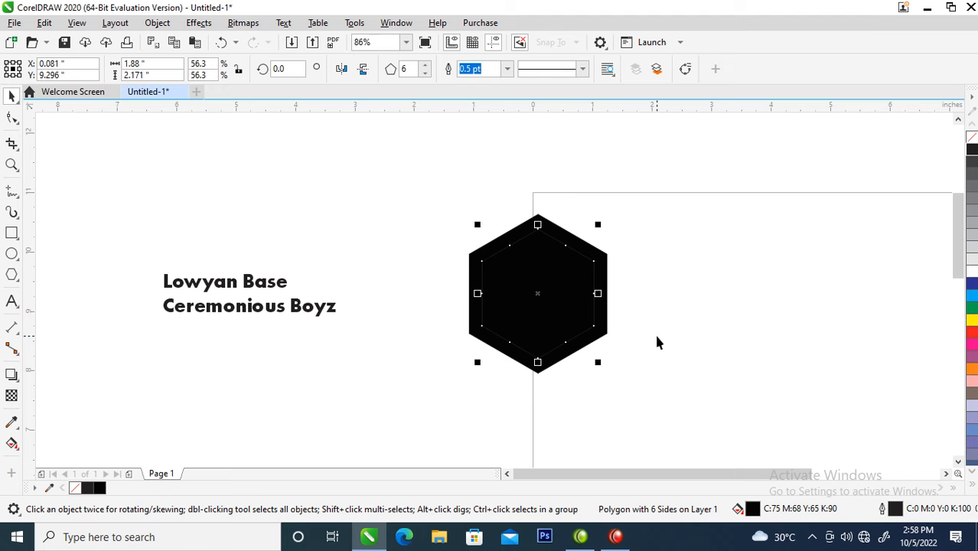
click(972, 321)
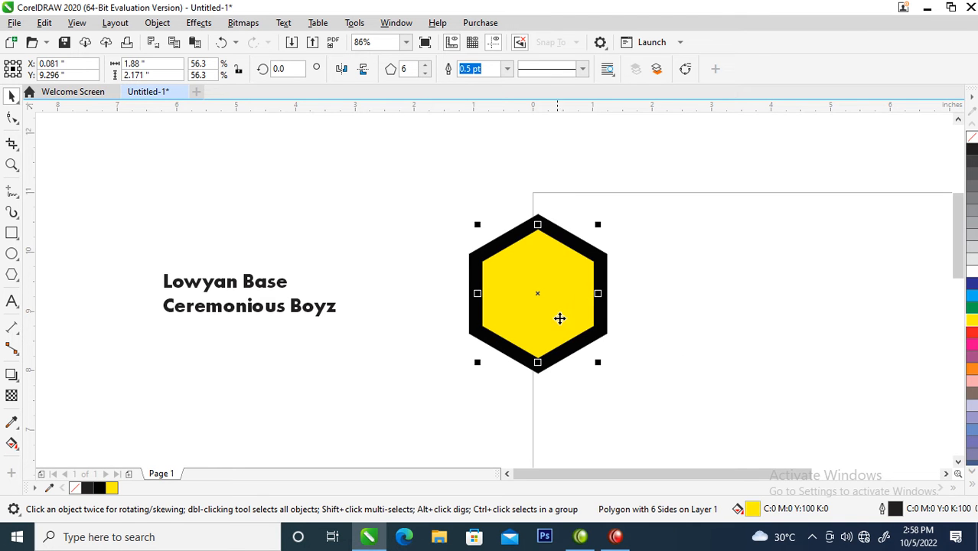
Step: Apply a diagonal fountain fill to the inner hexagon, running from yellow at its upper left to orange at its lower right
click(12, 444)
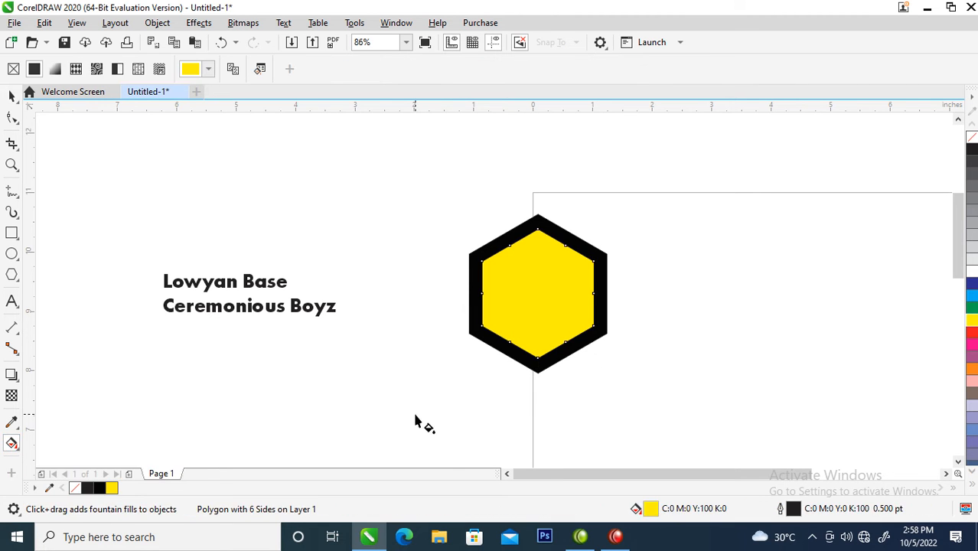
drag(501, 244, 569, 330)
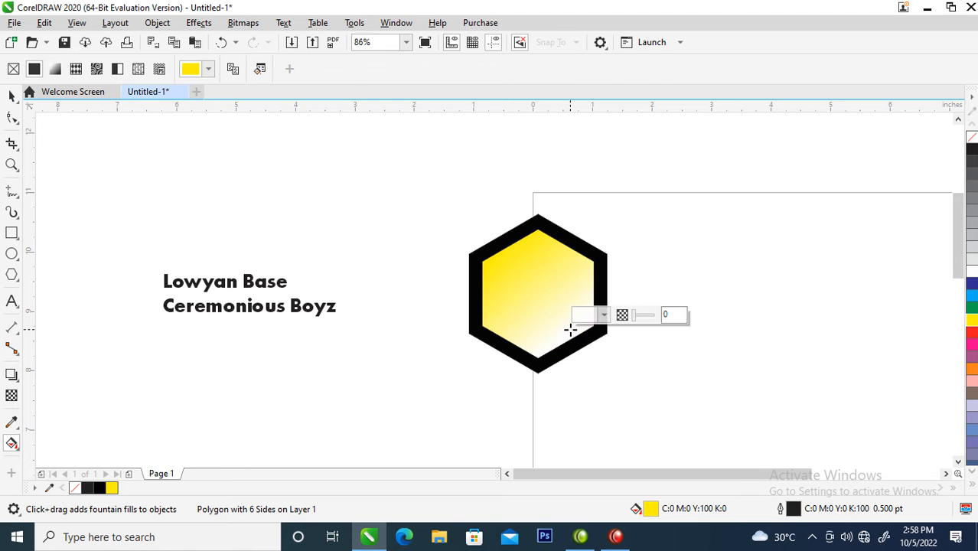
click(971, 323)
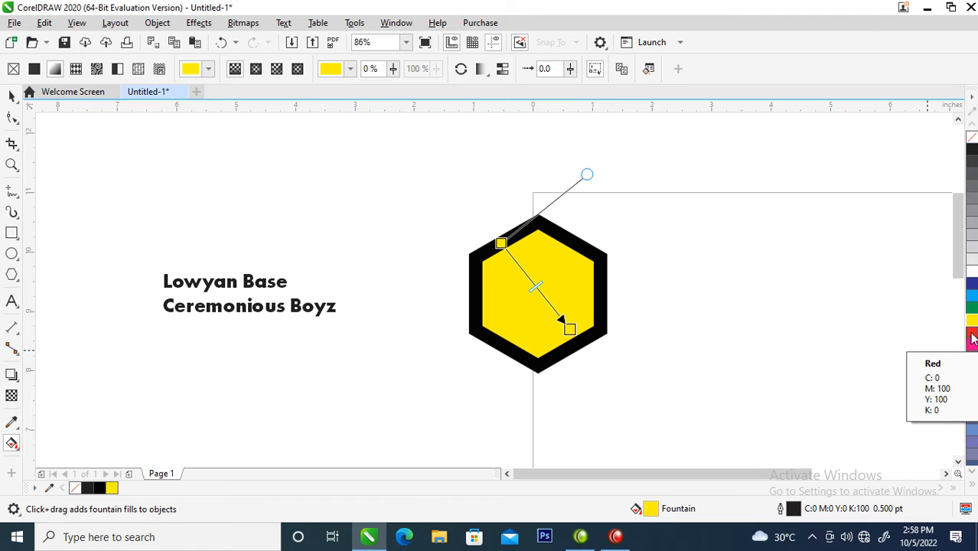
click(972, 335)
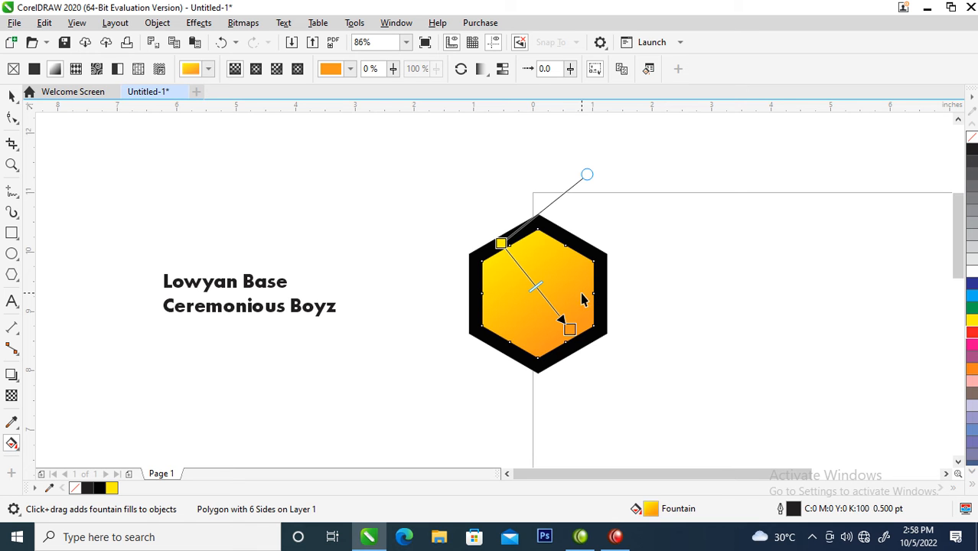
key(space)
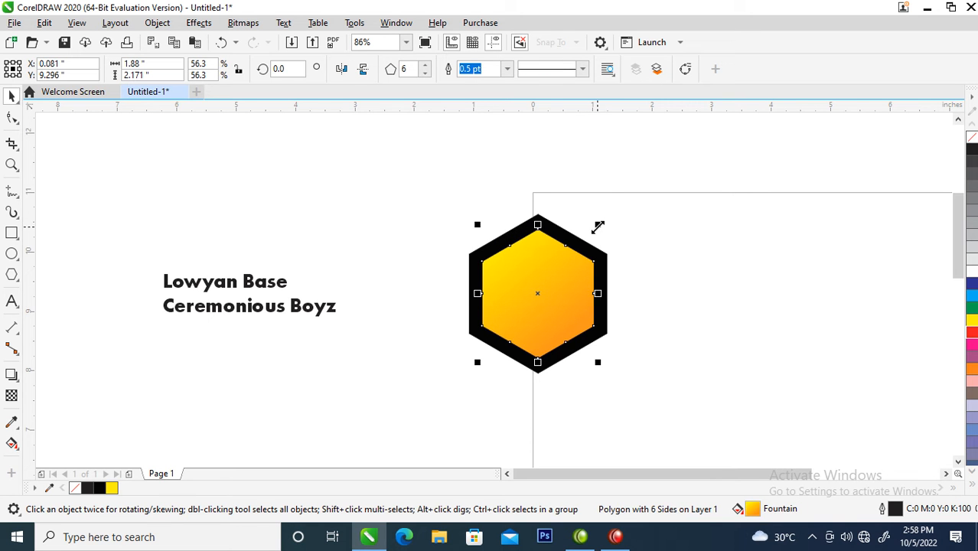
Step: Create a centred white hexagon copy about 1.23 by 1.42 inches and duplicate it slightly up and to the right
drag(598, 226, 589, 251)
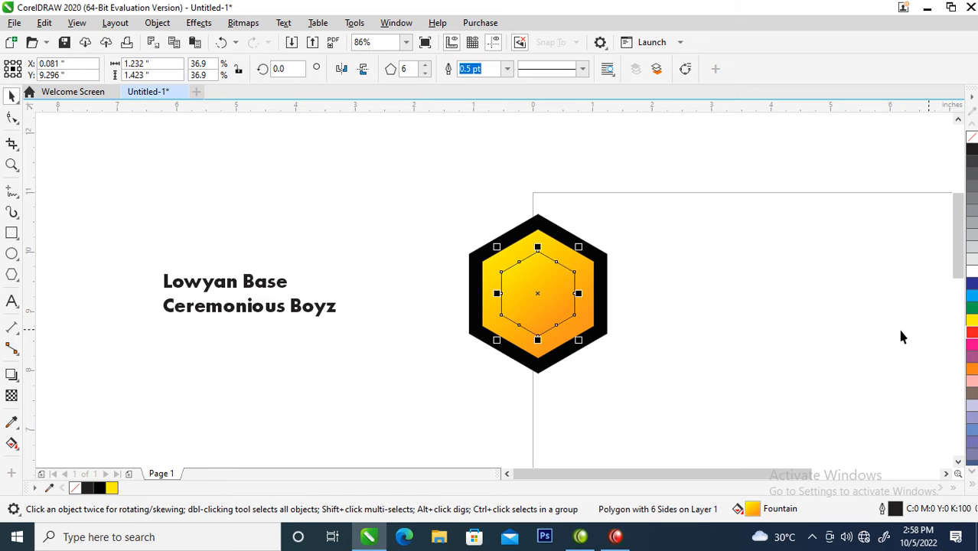
click(973, 271)
drag(542, 304, 554, 299)
Step: Trim the centred white hexagon with its offset duplicate and delete the duplicate, leaving an L-shaped highlight
shift+click(525, 318)
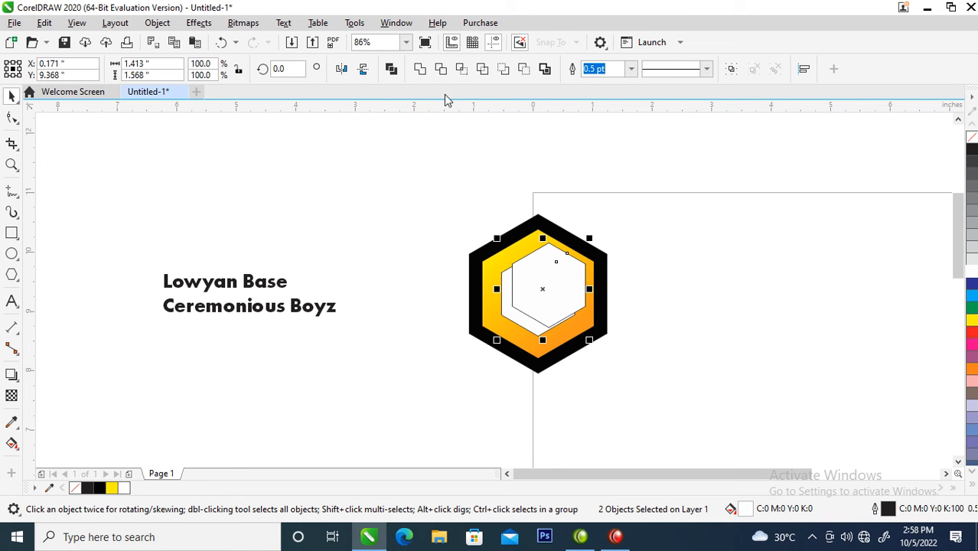
click(441, 70)
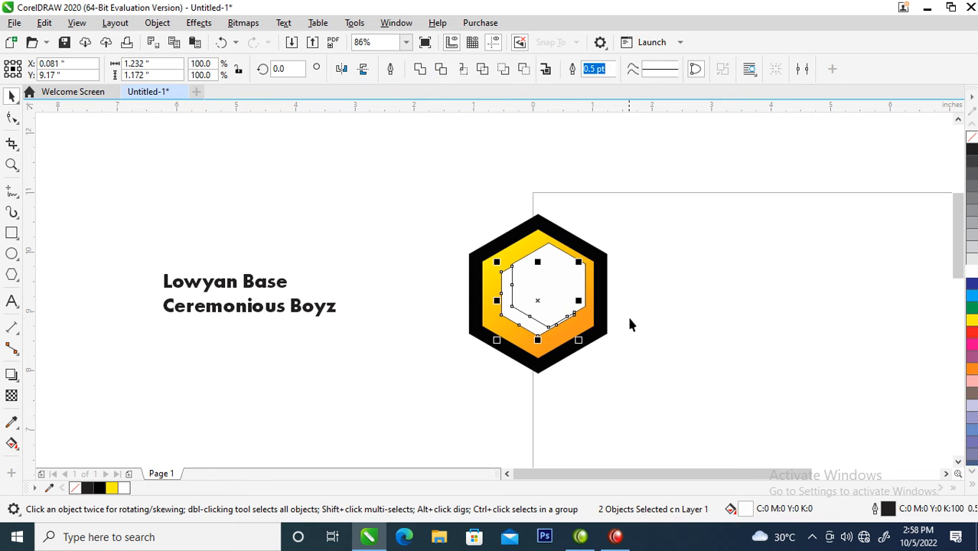
click(561, 284)
key(Delete)
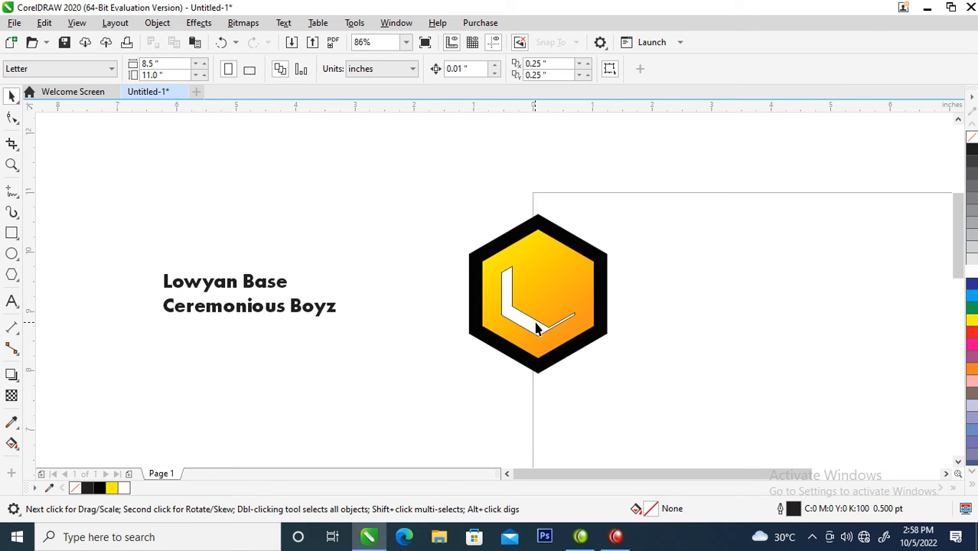
Step: Remove the white highlight's outline and convert it to a 200 dpi CMYK bitmap with anti-aliasing and a transparent background
click(535, 328)
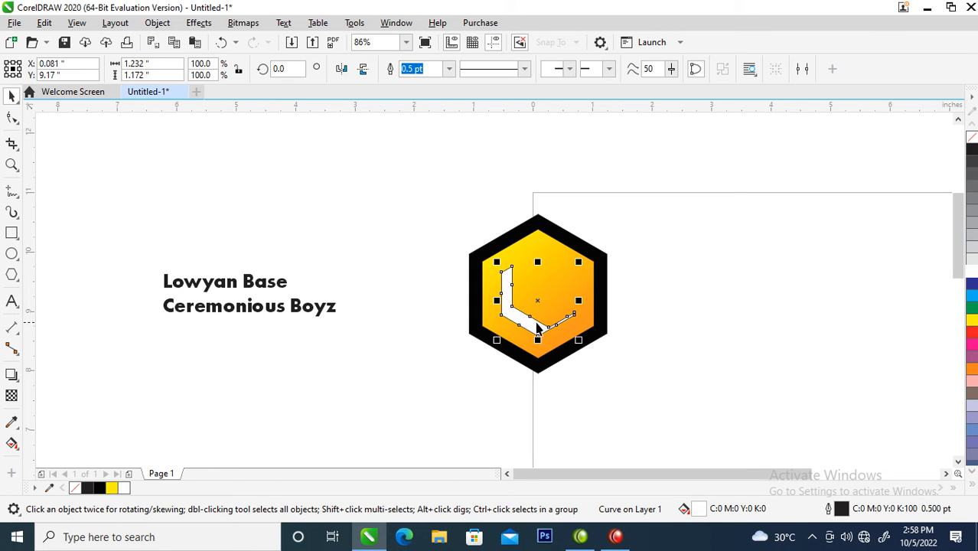
right_click(974, 140)
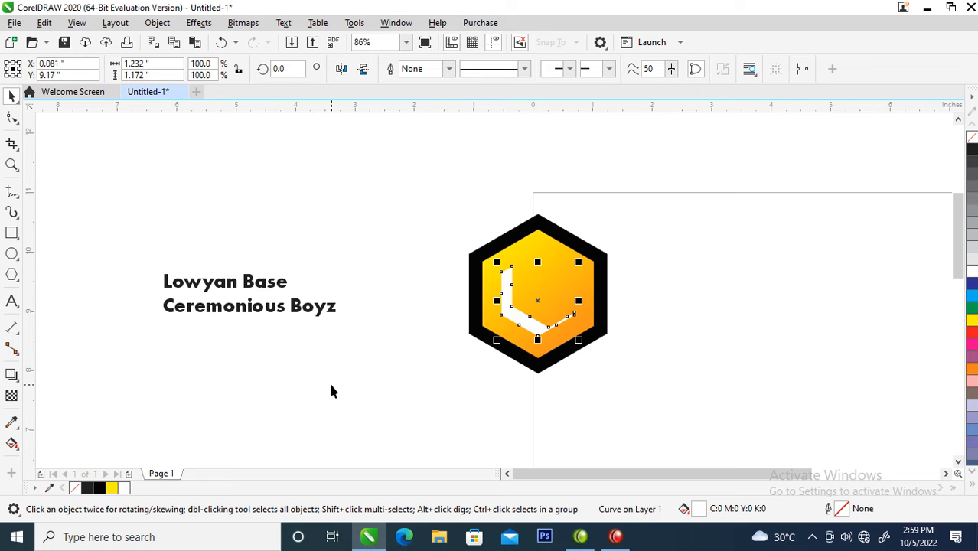
click(244, 23)
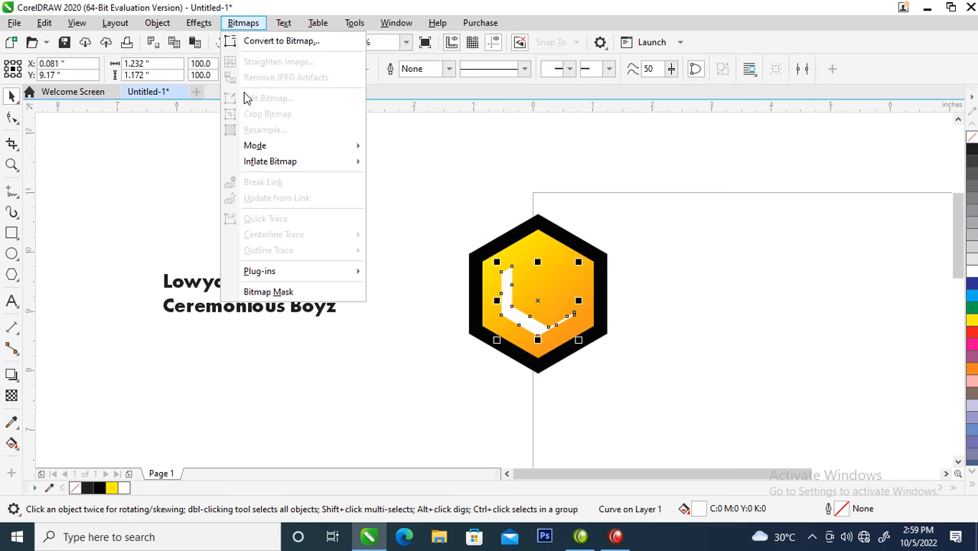
click(268, 43)
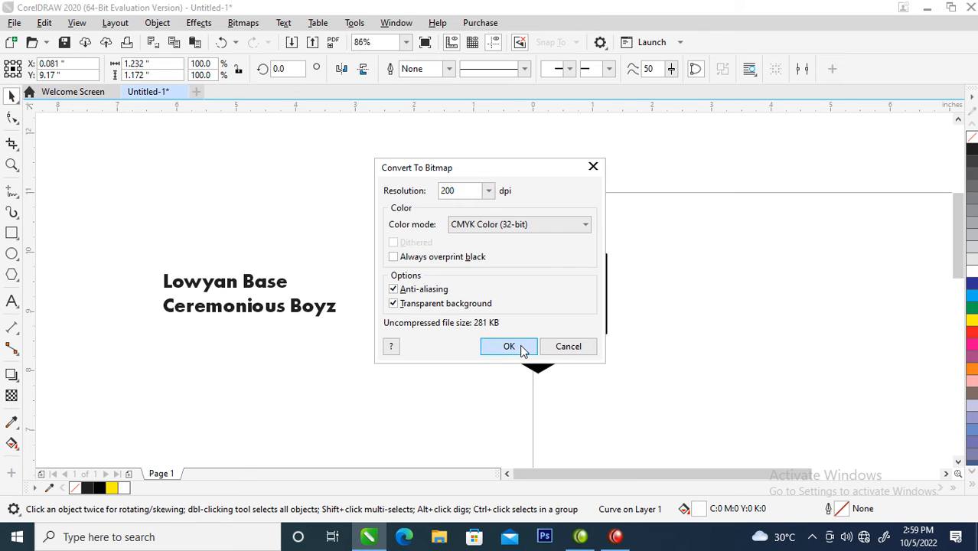
click(509, 346)
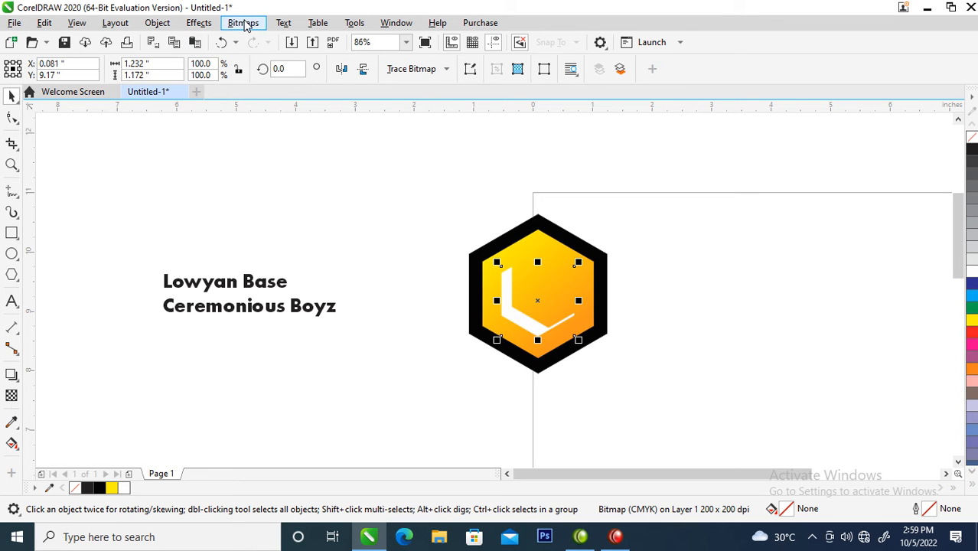
Step: Apply a Gaussian Blur with a 17.4-pixel radius to the white highlight bitmap
click(201, 24)
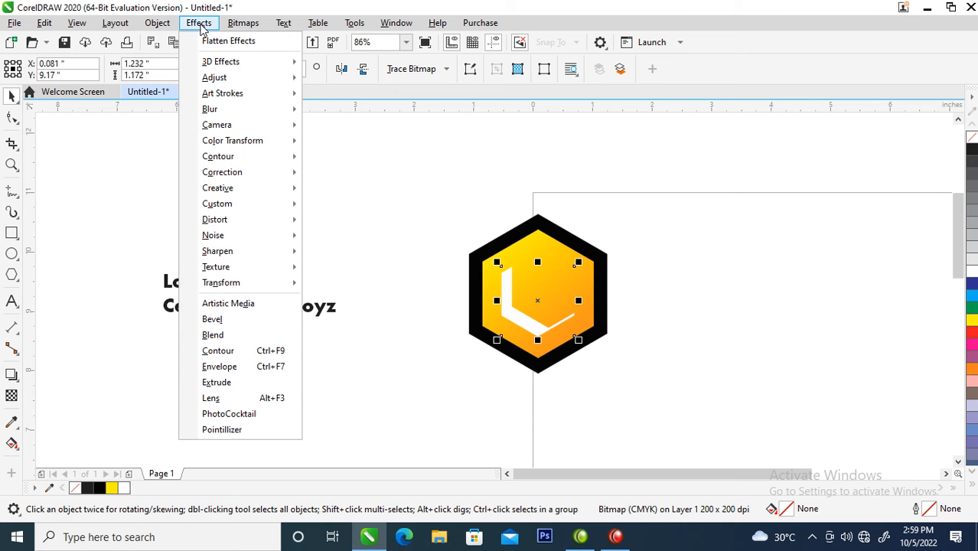
mouse_move(219, 112)
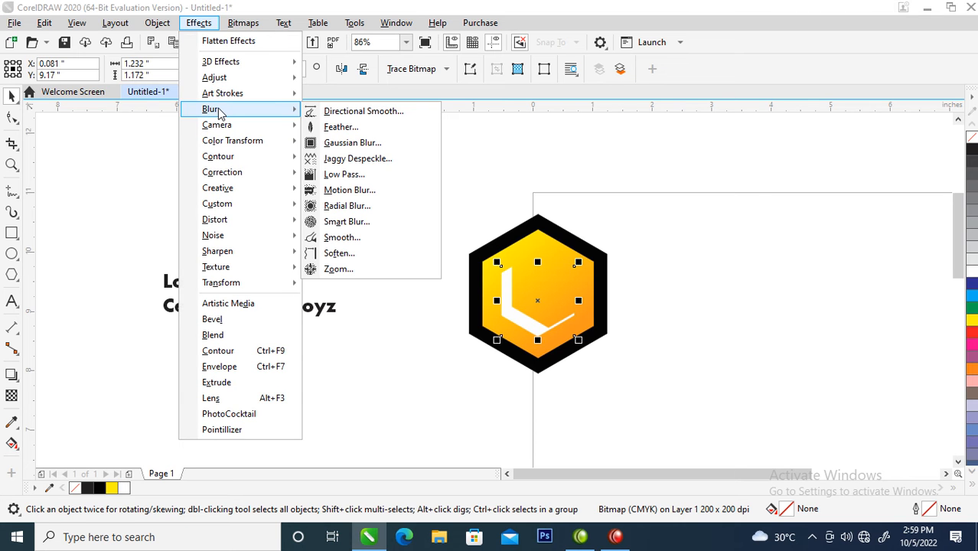
click(361, 146)
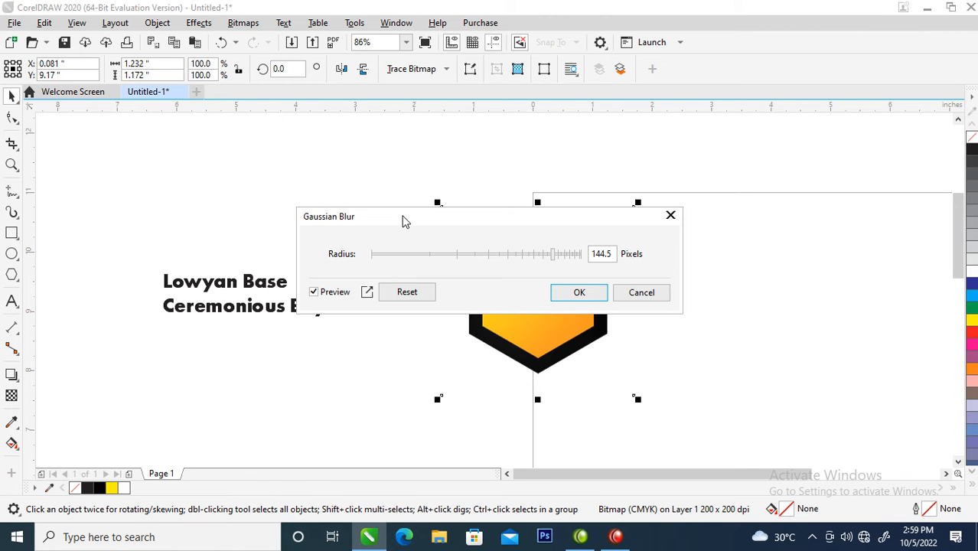
drag(405, 221, 644, 42)
drag(796, 77, 692, 83)
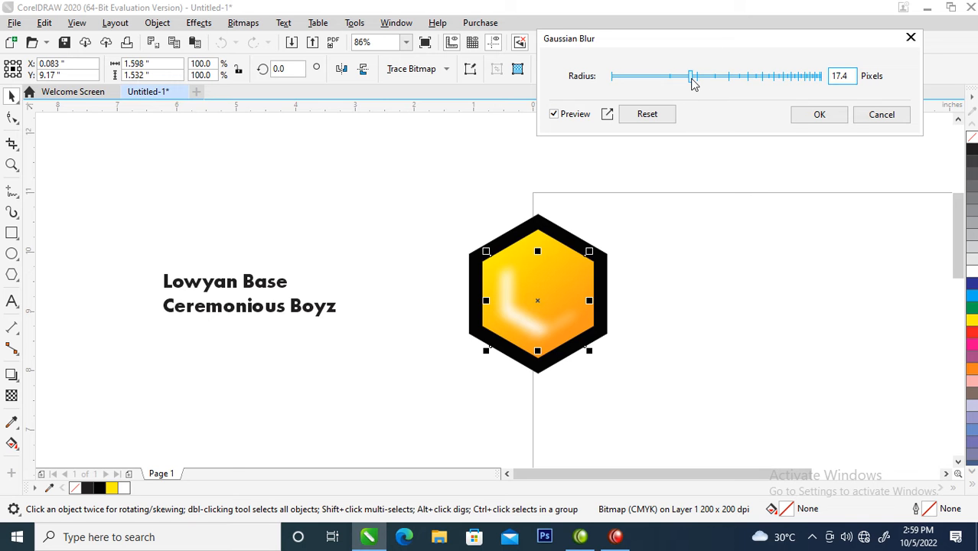
click(819, 115)
Step: PowerClip the blurred highlight inside the inner yellow-orange hexagon and shift it towards the hexagon's lower-left edges
drag(535, 313, 559, 291)
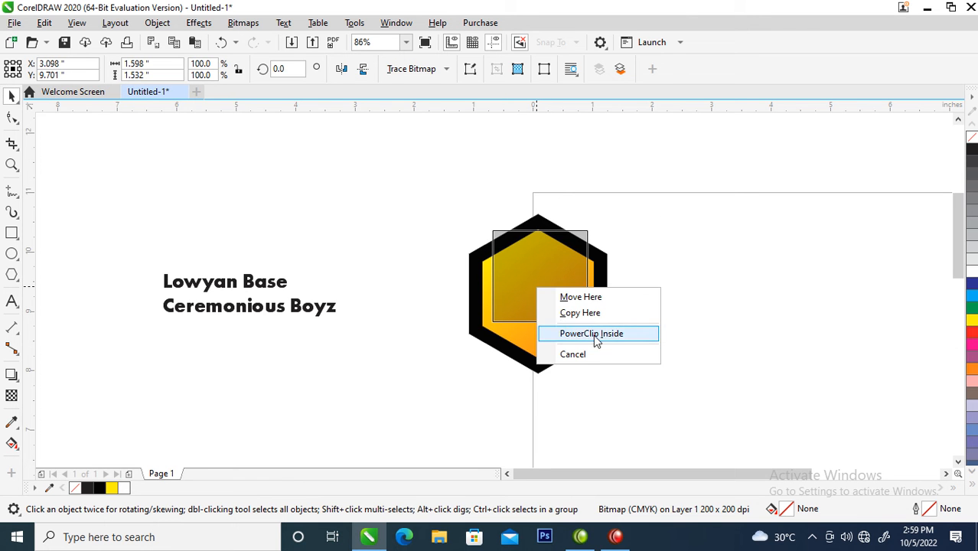
click(585, 332)
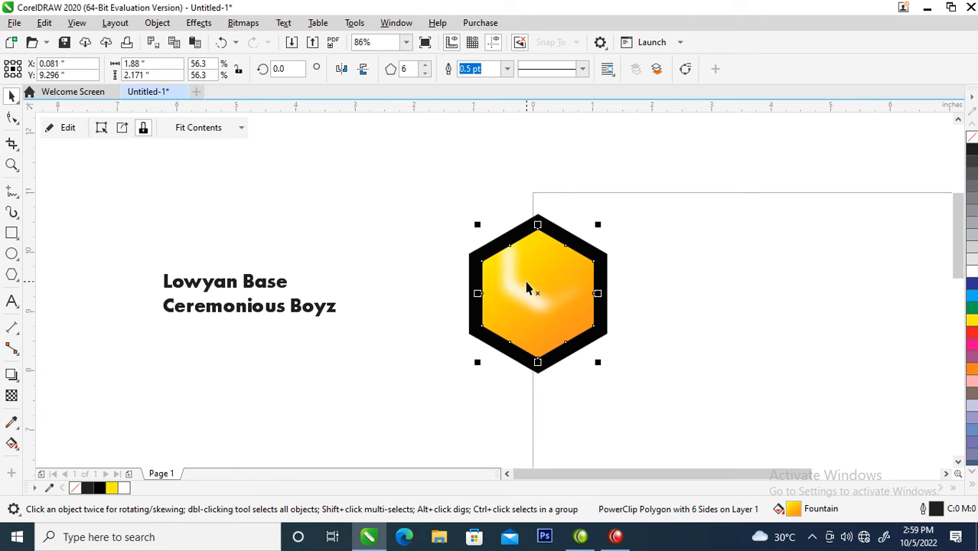
ctrl+click(526, 282)
drag(529, 310, 522, 319)
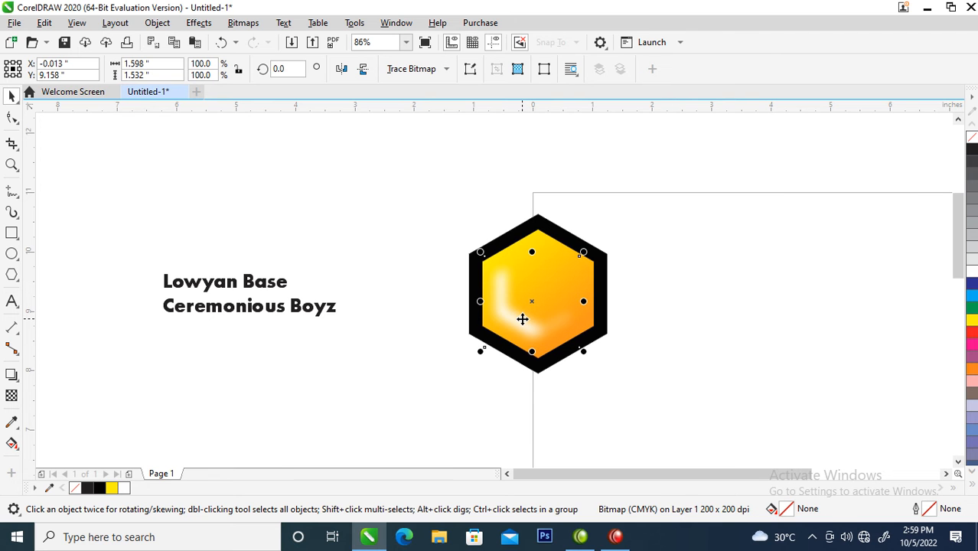
click(522, 319)
click(371, 221)
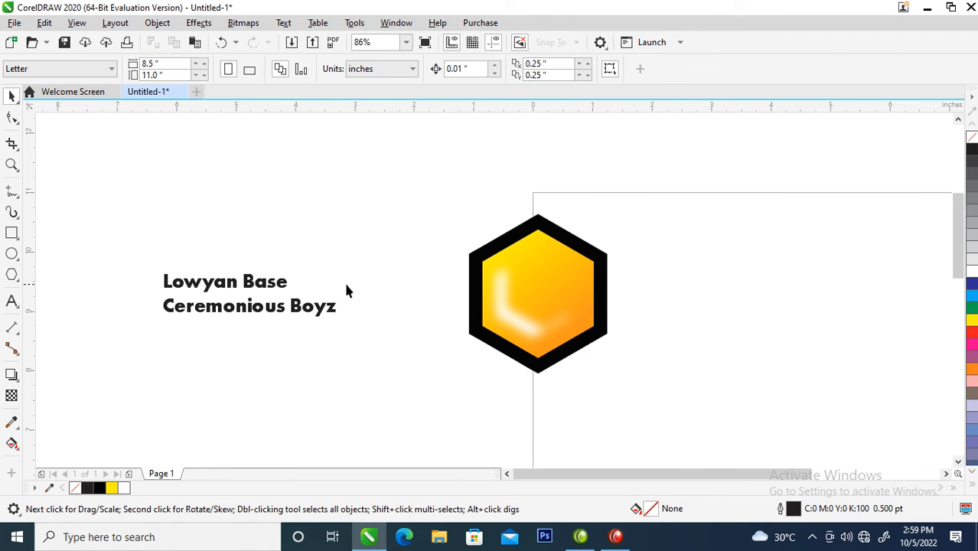
Step: Tighten the letter spacing of the Lowyan Base Ceremonious Boyz text and break it apart into two separate lines
click(280, 285)
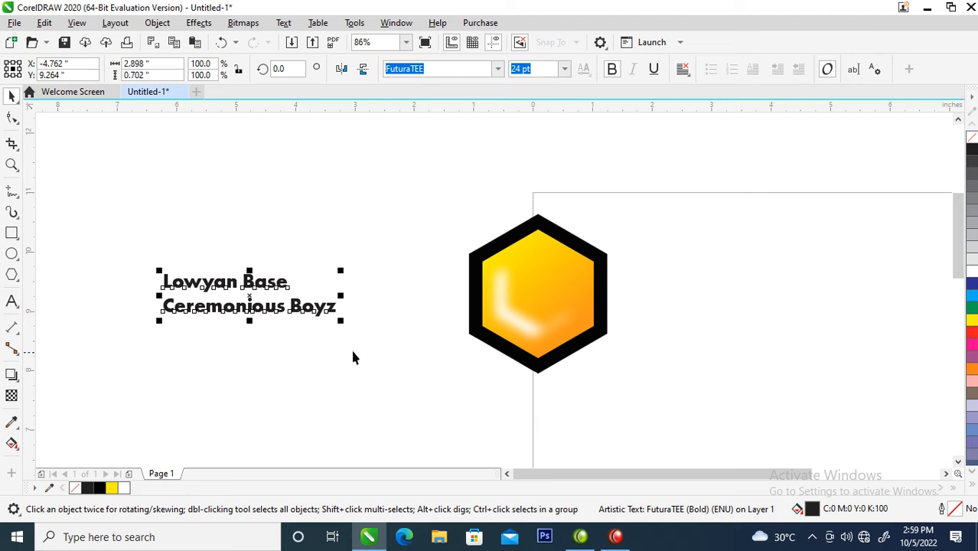
click(11, 117)
drag(338, 322, 315, 329)
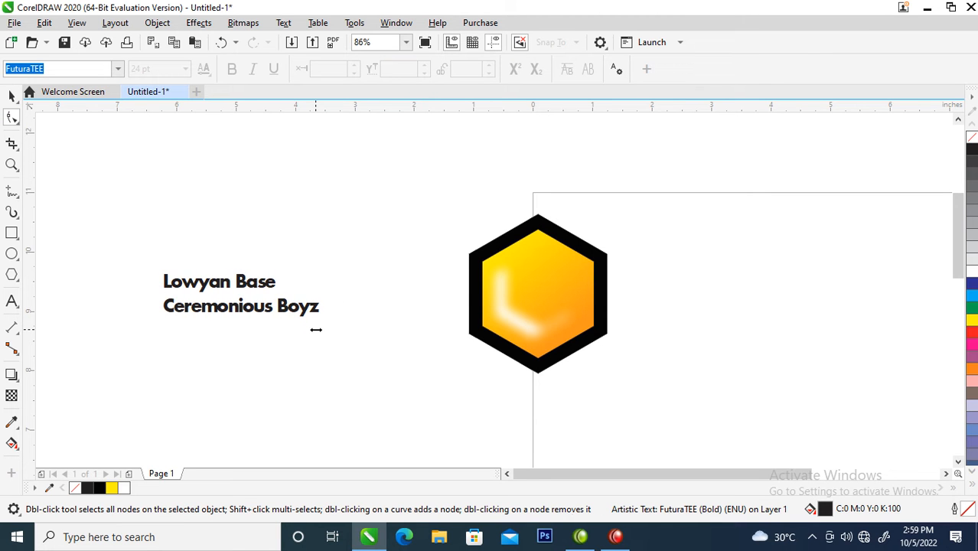
key(space)
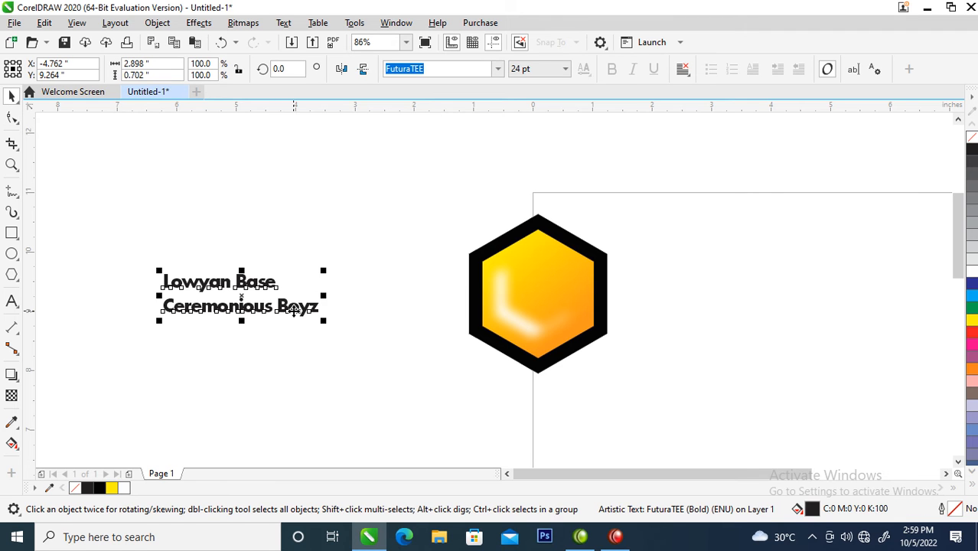
key(ctrl+k)
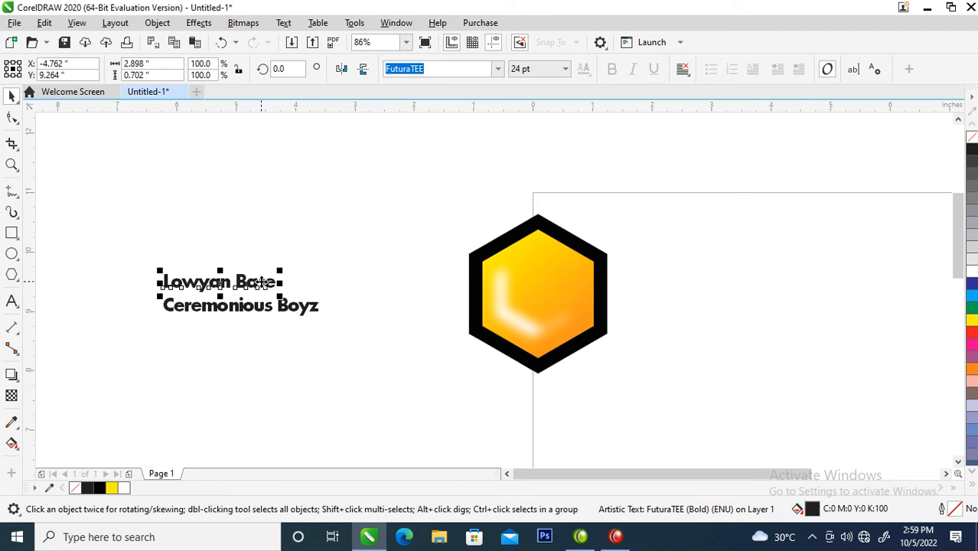
Step: Change Lowyan Base to uppercase, enlarge it to about 61.8 pt and move it above Ceremonious Boyz
click(12, 301)
click(280, 283)
drag(275, 282, 144, 281)
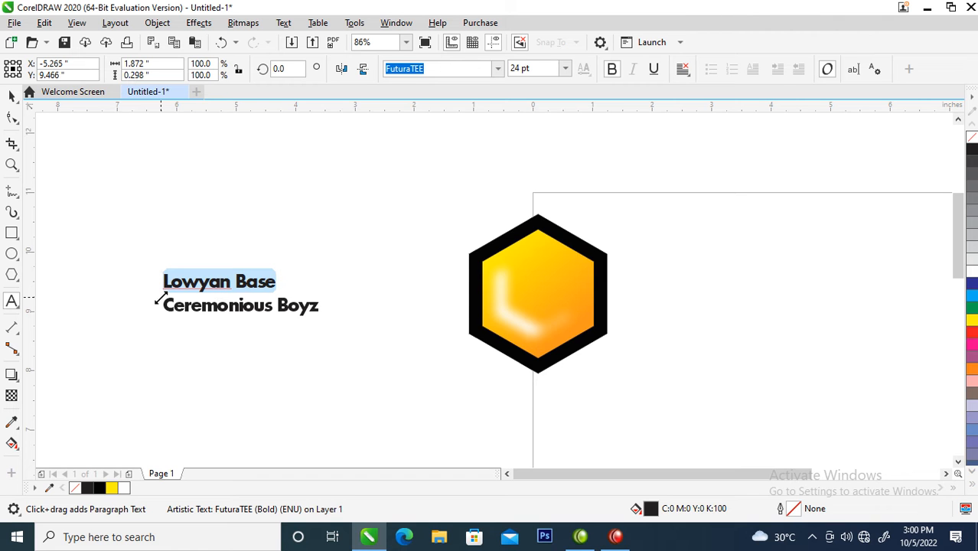
key(shift+F3)
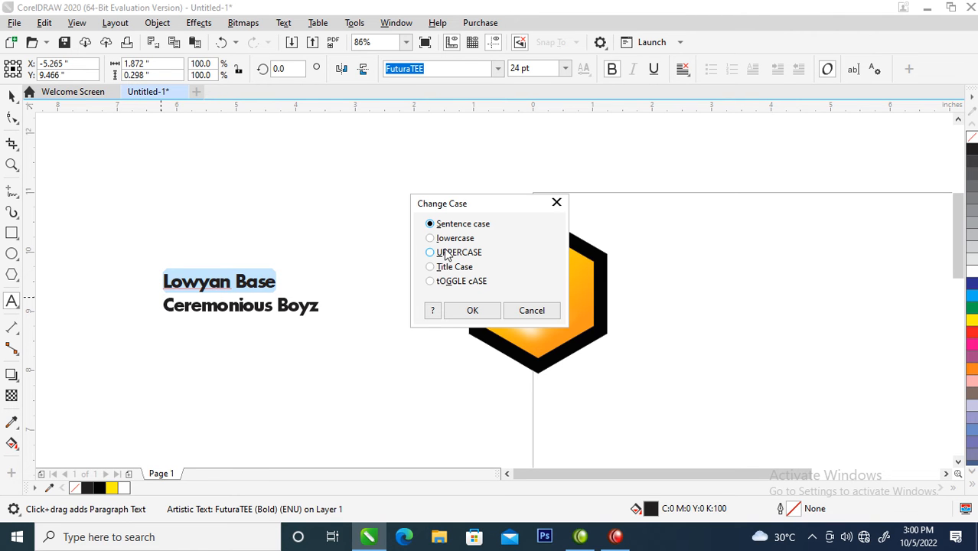
click(473, 310)
drag(300, 271, 389, 194)
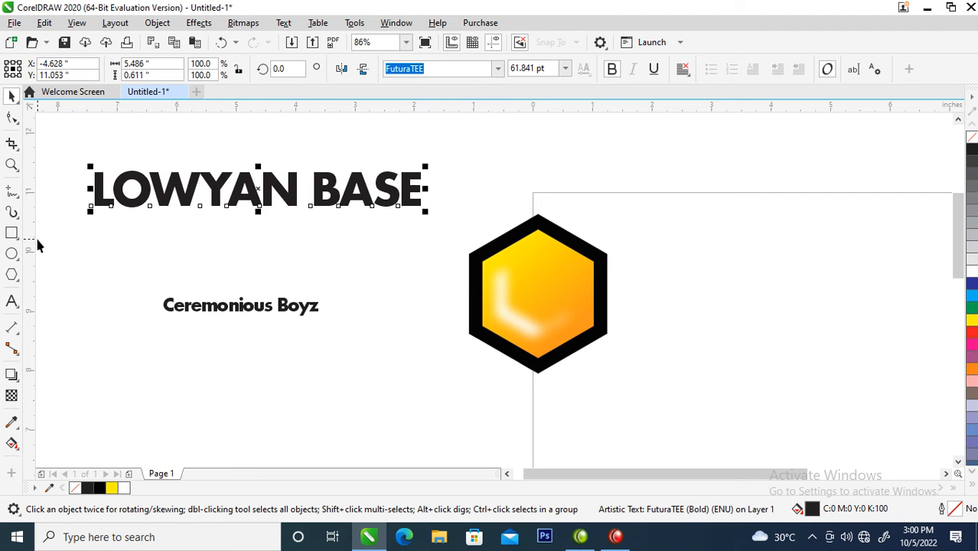
Step: Draw a circle about 3.03 inches in diameter around the black hexagon and centre it on the emblem
click(11, 254)
drag(440, 187, 620, 384)
key(space)
drag(595, 219, 596, 224)
drag(643, 193, 632, 202)
drag(590, 236, 589, 237)
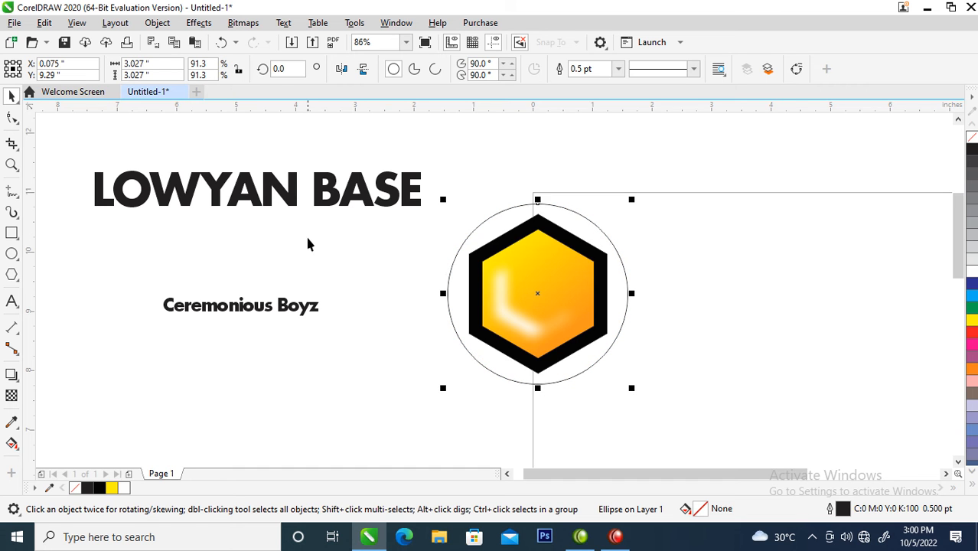
shift+click(557, 292)
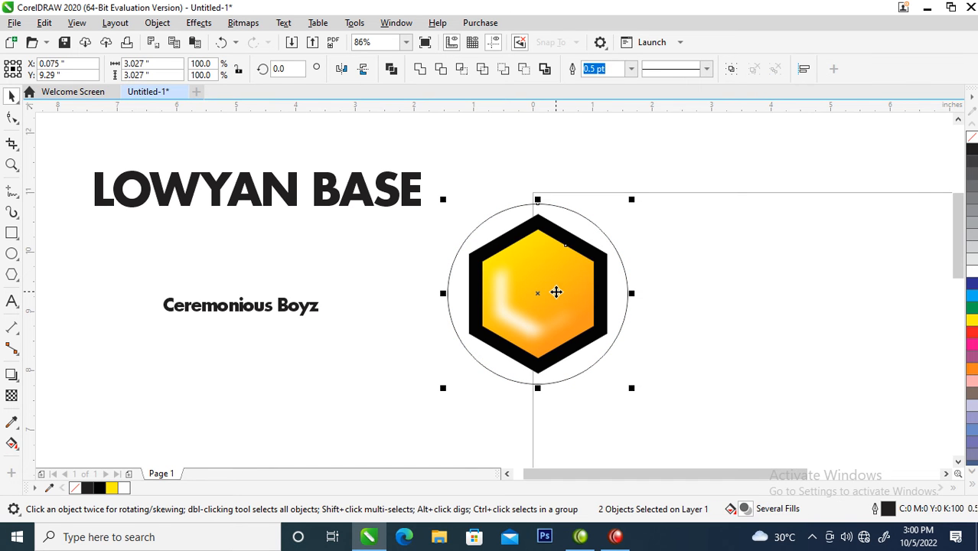
Step: Move LOWYAN BASE above the circle, scale it to about 59.7 pt and fit the text to the circle's path
click(300, 196)
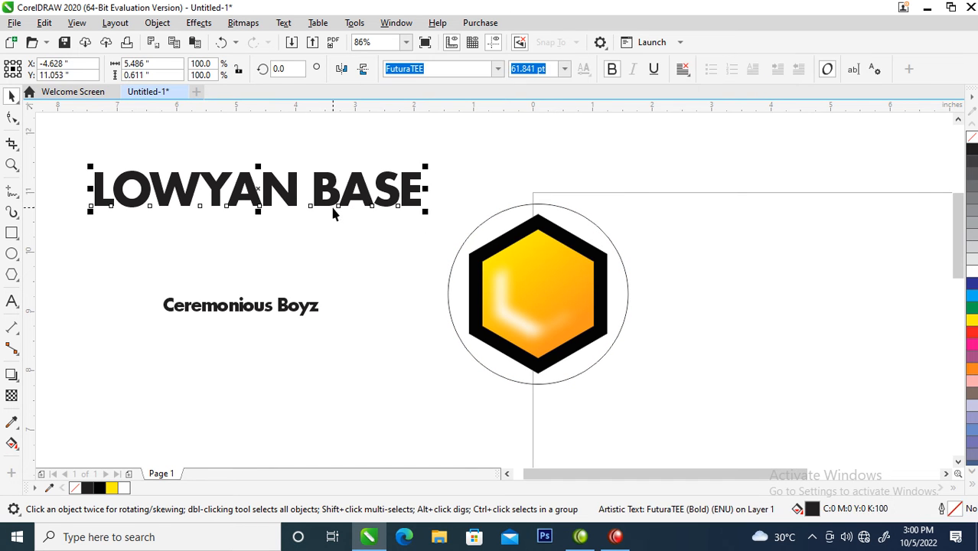
drag(329, 195, 590, 192)
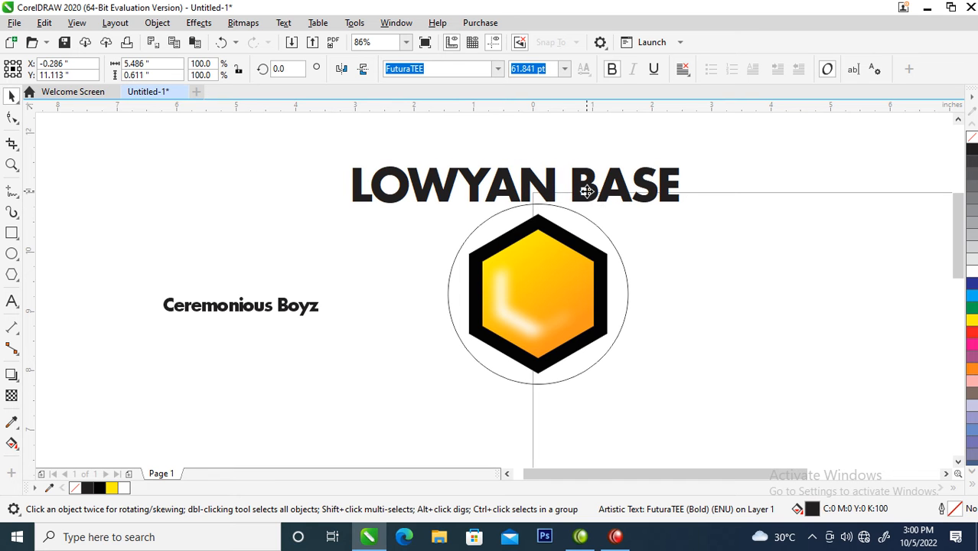
drag(687, 163, 679, 162)
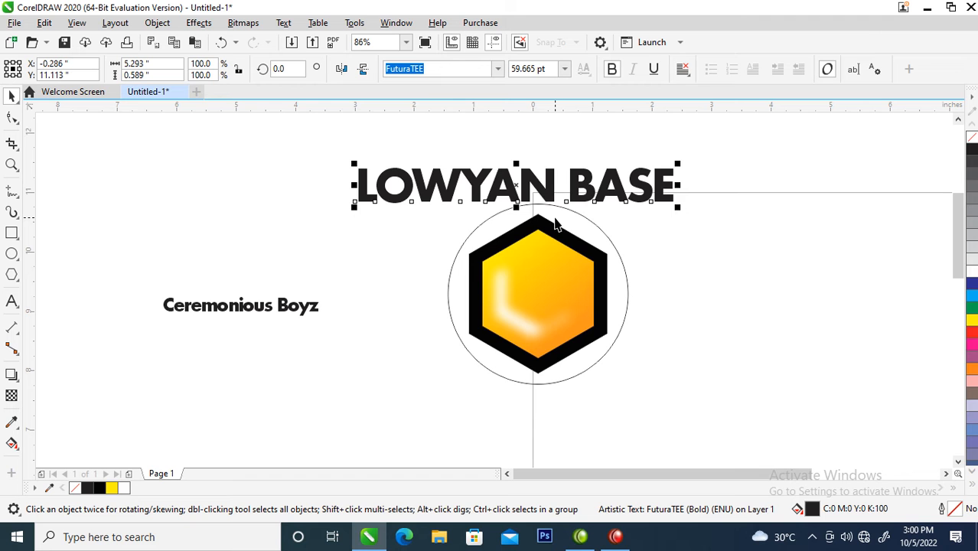
shift+click(618, 253)
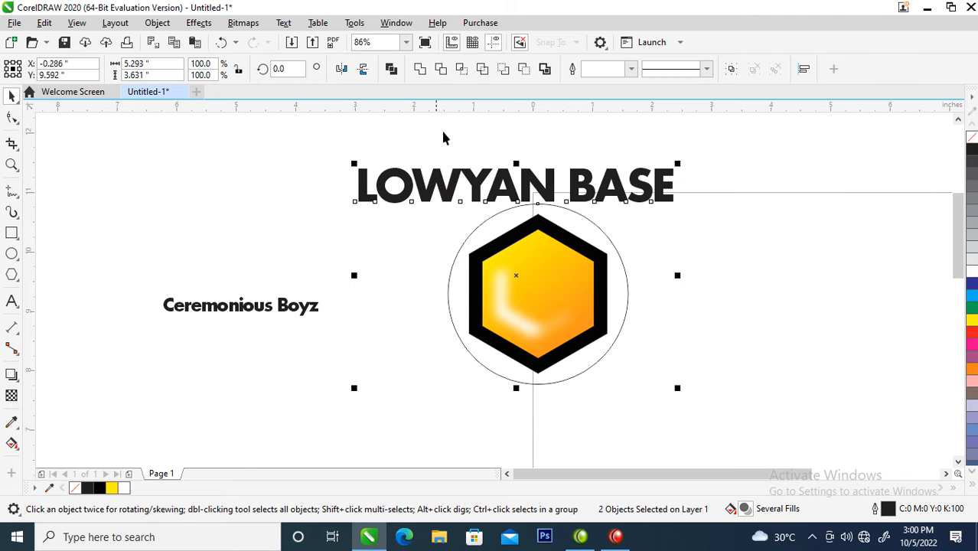
click(282, 24)
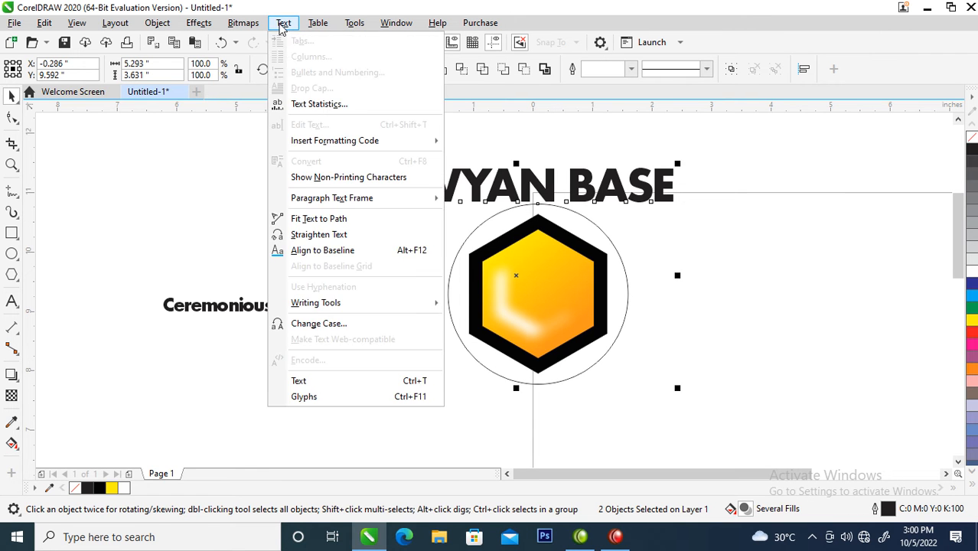
click(323, 225)
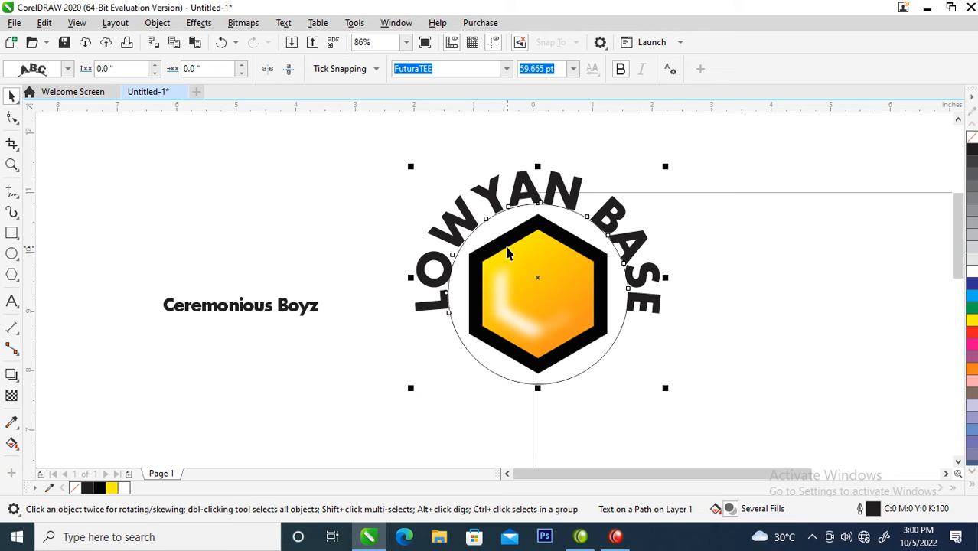
Step: Break the curved LOWYAN BASE text apart from its path and delete the guide circle
click(157, 22)
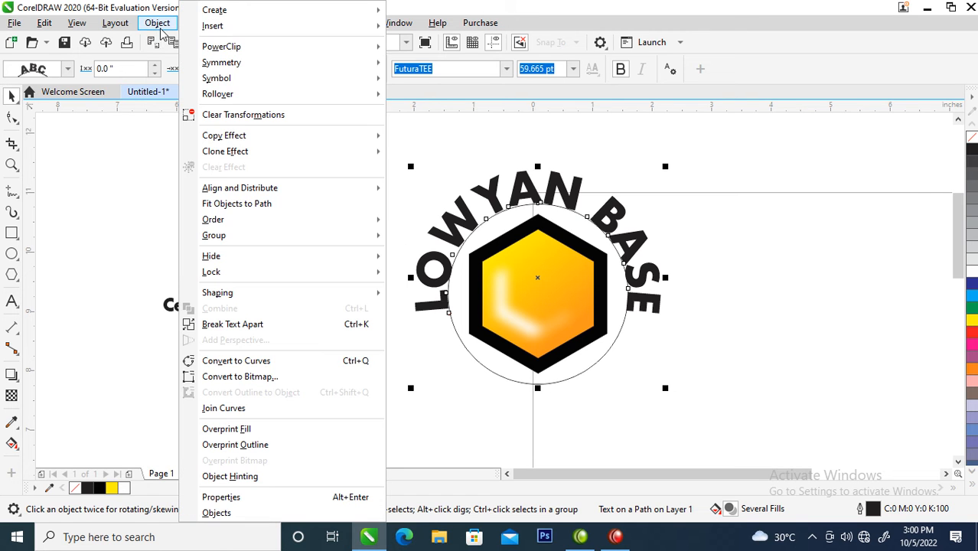
click(228, 325)
click(726, 209)
click(605, 352)
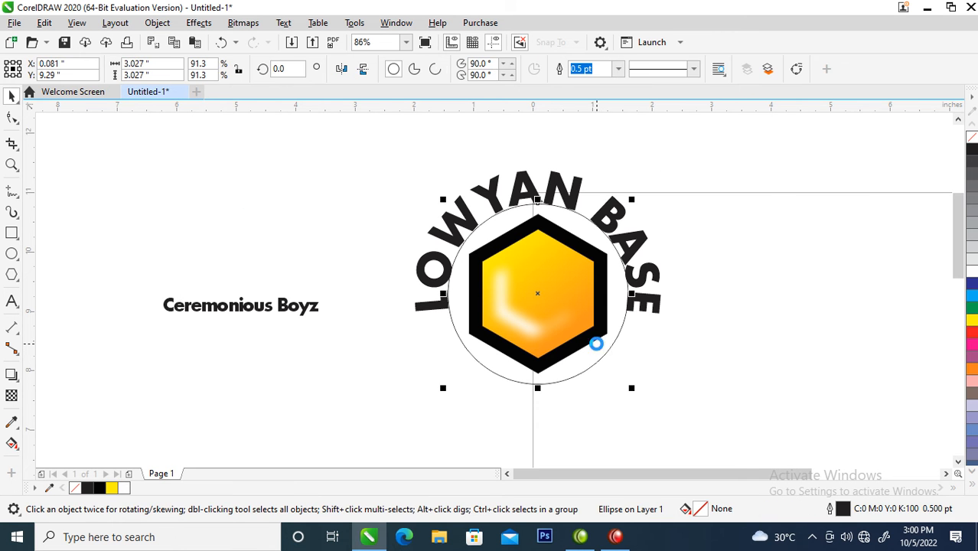
key(Delete)
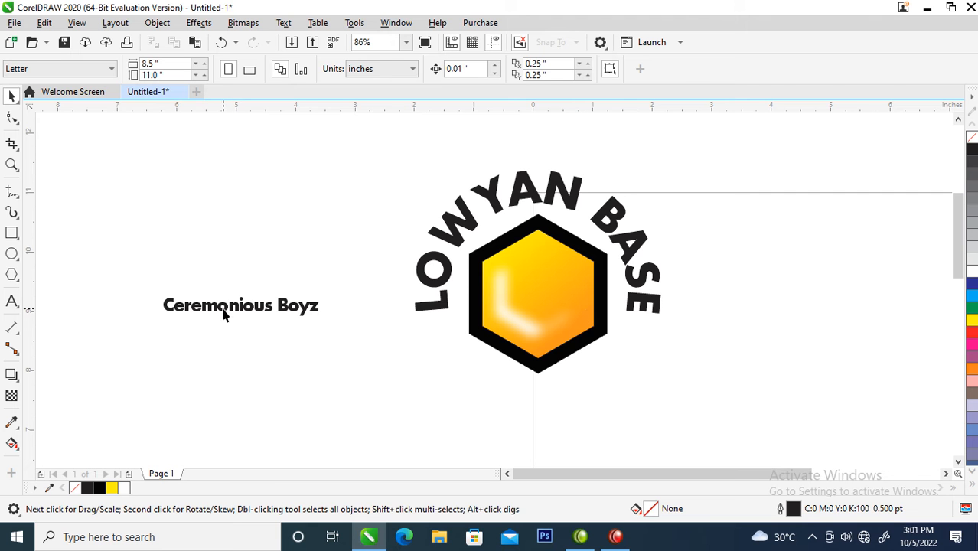
Step: Copy the Ceremonious Boyz text onto the hexagon and reduce the copy to the single letter C
drag(223, 314, 740, 278)
right_click(556, 280)
click(525, 273)
double_click(525, 272)
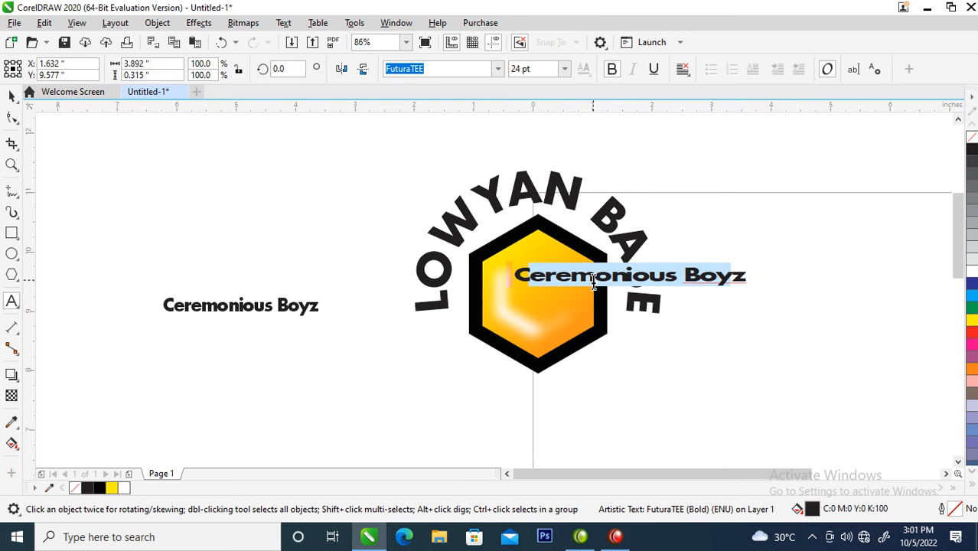
key(Delete)
drag(563, 268, 514, 285)
key(Delete)
key(ctrl+space)
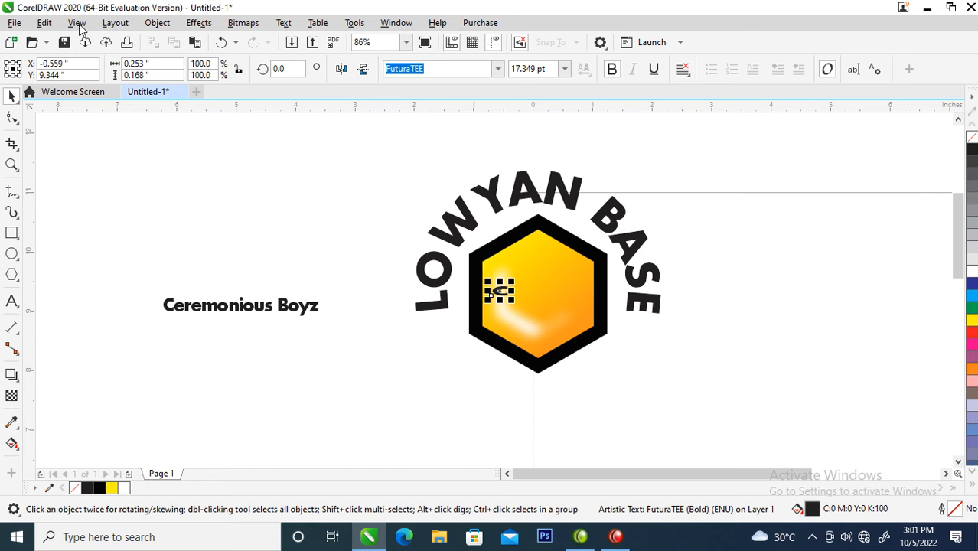
Step: Clear the letter C's transformations, enlarge it to about 129 pt and place it in the middle of the hexagon
click(157, 27)
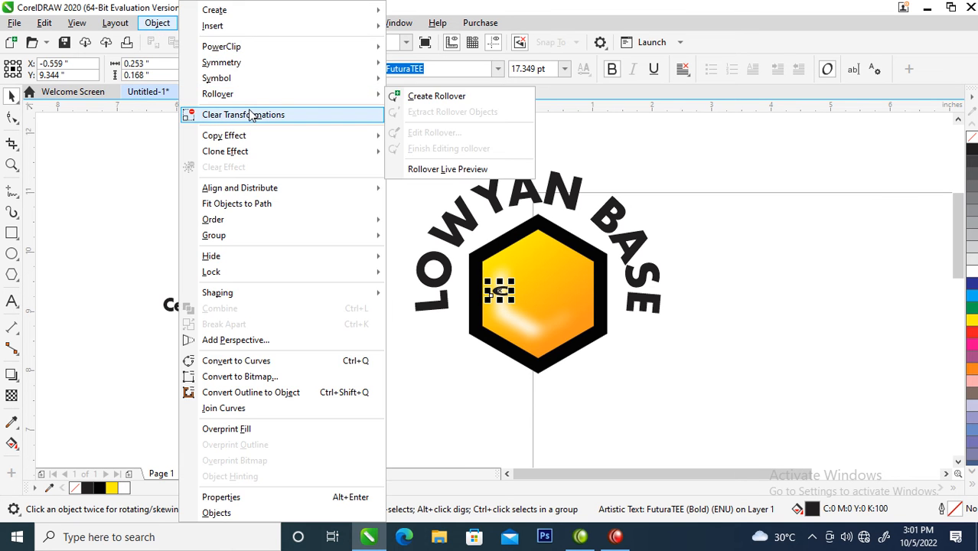
click(250, 114)
drag(510, 283, 586, 241)
drag(529, 251, 565, 334)
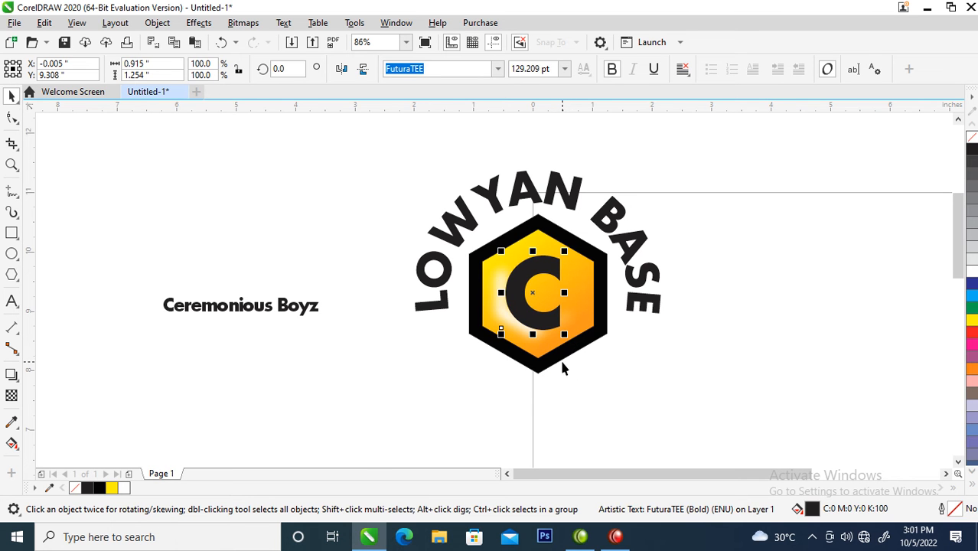
Step: Move the original Ceremonious Boyz text below the hexagon and change it to uppercase
click(264, 309)
drag(273, 321, 596, 392)
double_click(597, 392)
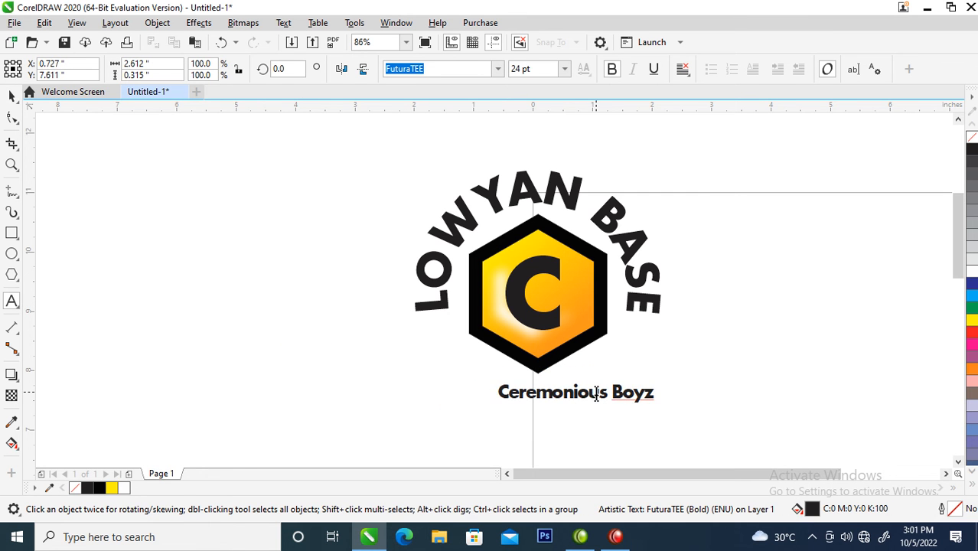
key(ctrl+a)
key(shift+F3)
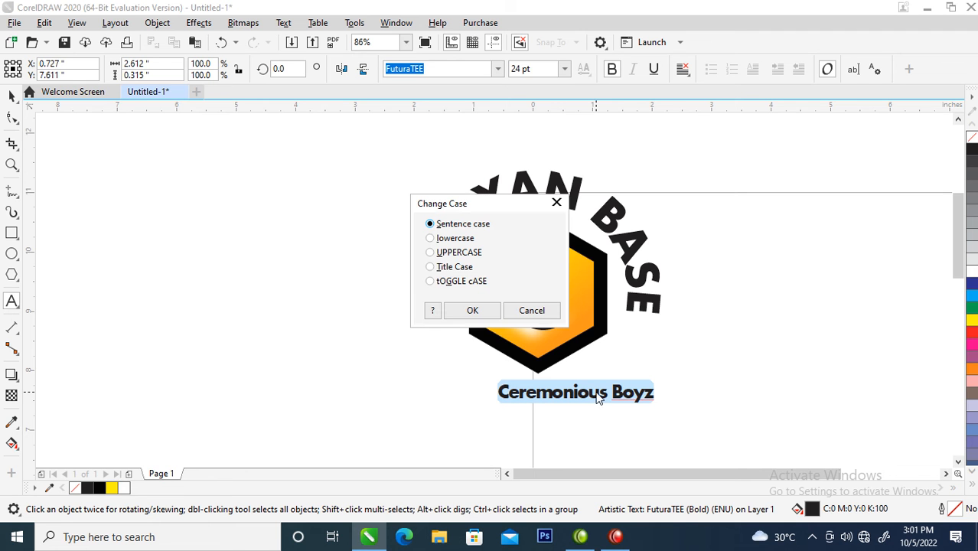
click(453, 258)
click(473, 311)
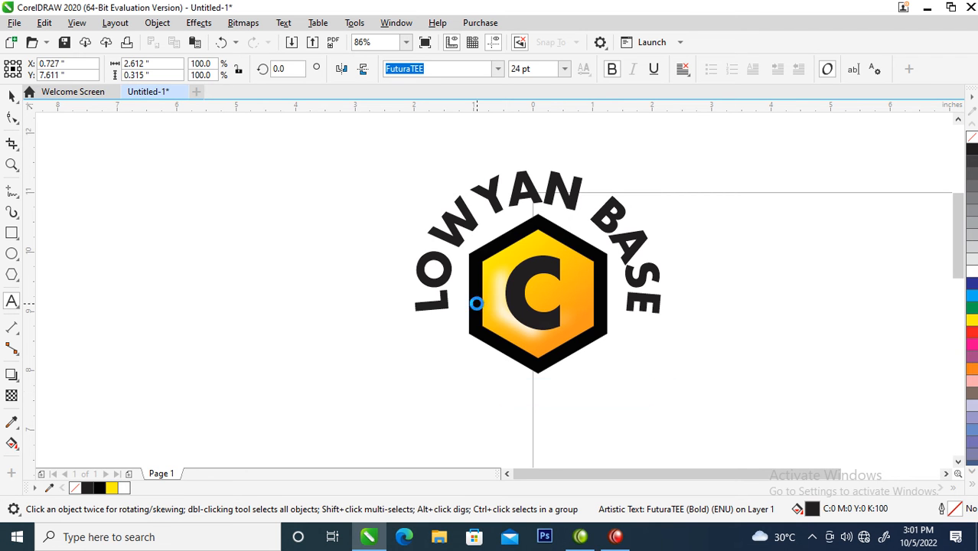
Step: Split CEREMONIOUS BOYZ into two separate text objects, one per line, and move CEREMONIOUS down and left above BOYZ
click(634, 394)
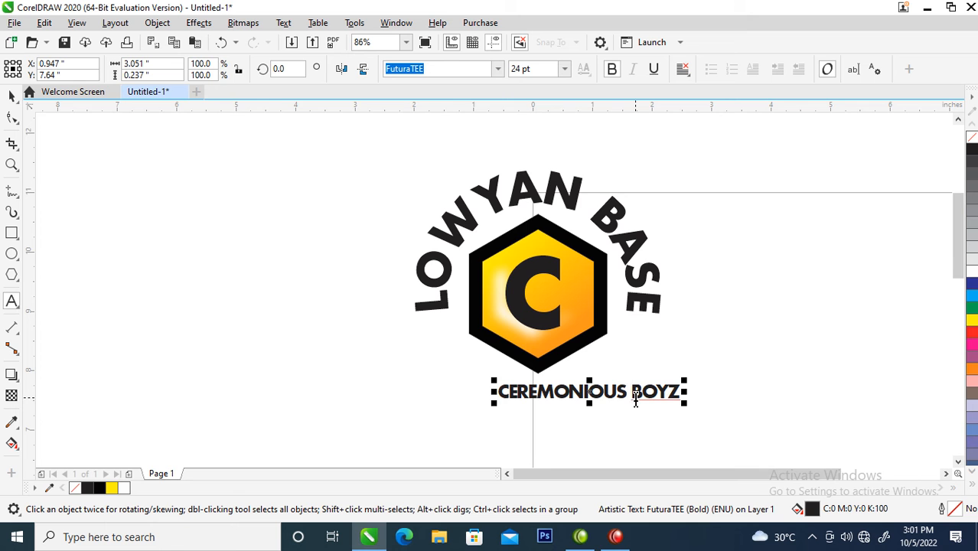
key(Return)
key(ctrl+space)
key(ctrl+k)
drag(607, 389, 567, 412)
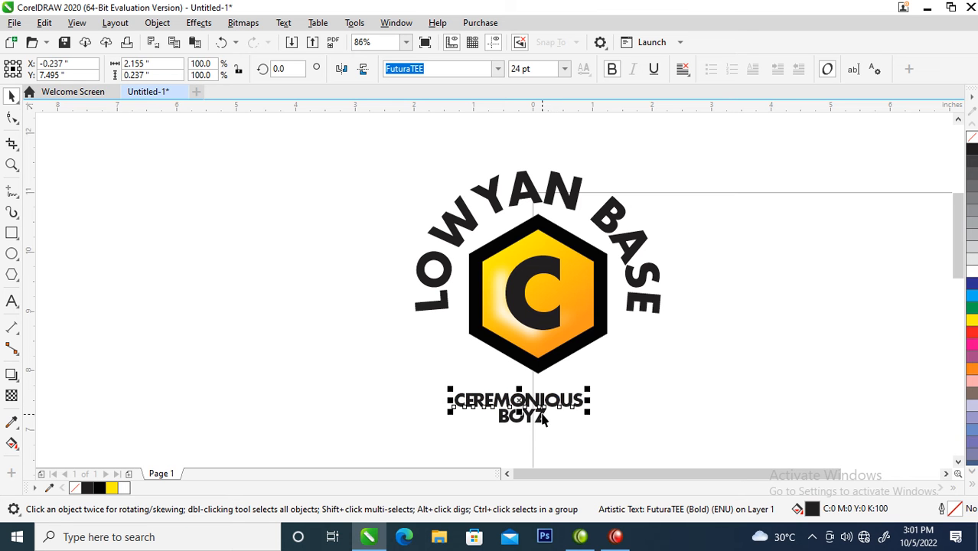
Step: Enlarge CEREMONIOUS and BOYZ together to about 52 pt over the hexagon's lower part and bring them to the front
shift+click(544, 419)
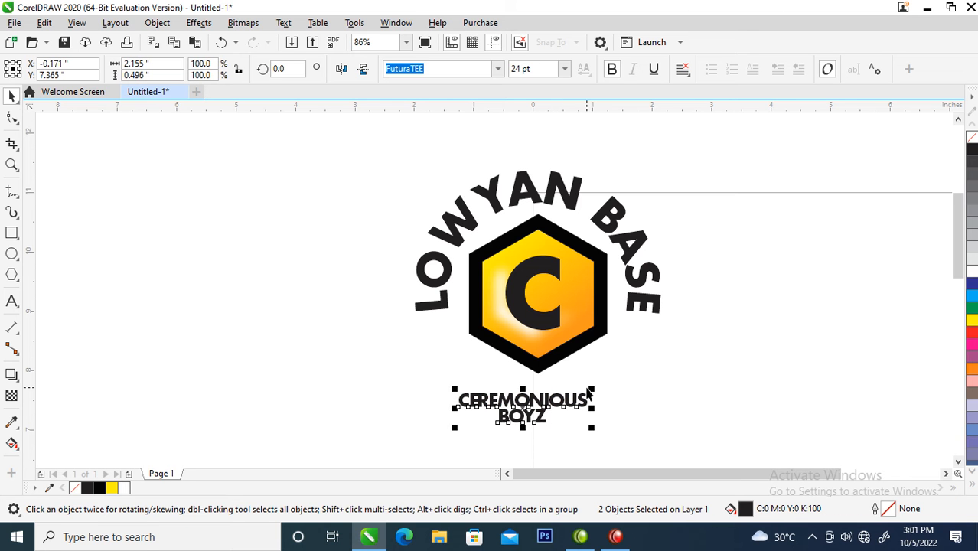
drag(595, 388, 608, 367)
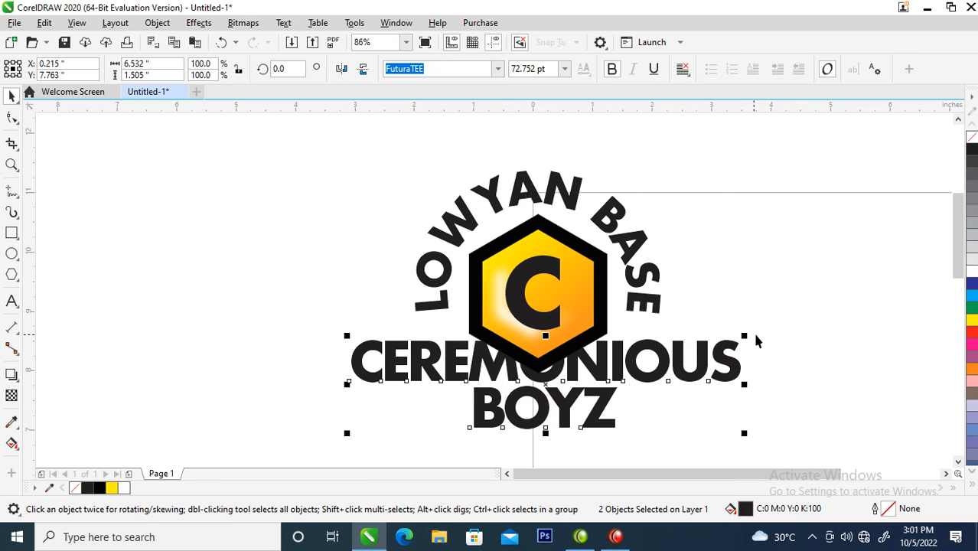
drag(743, 336, 641, 375)
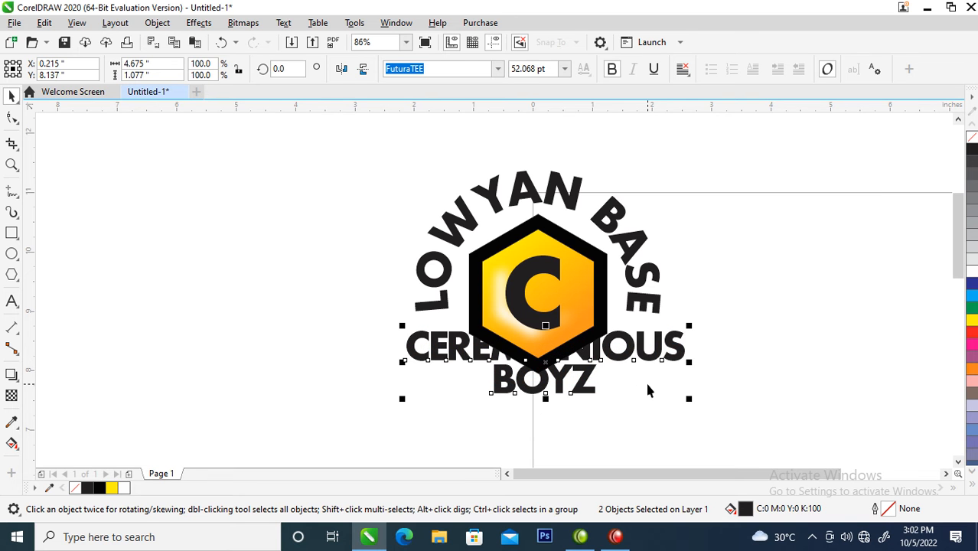
key(shift+Page_Up)
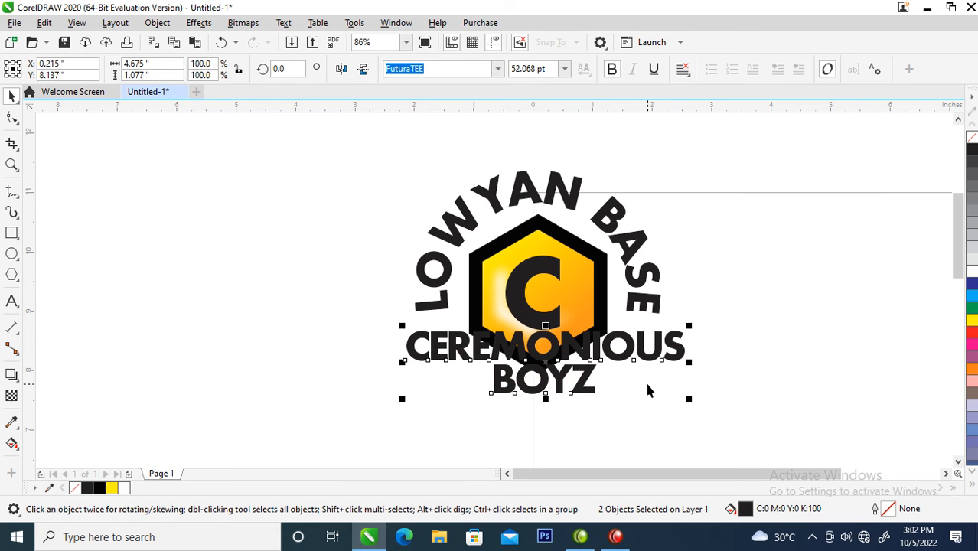
Step: Fill both text lines white and group them slightly lower and further left over the hexagon
click(972, 271)
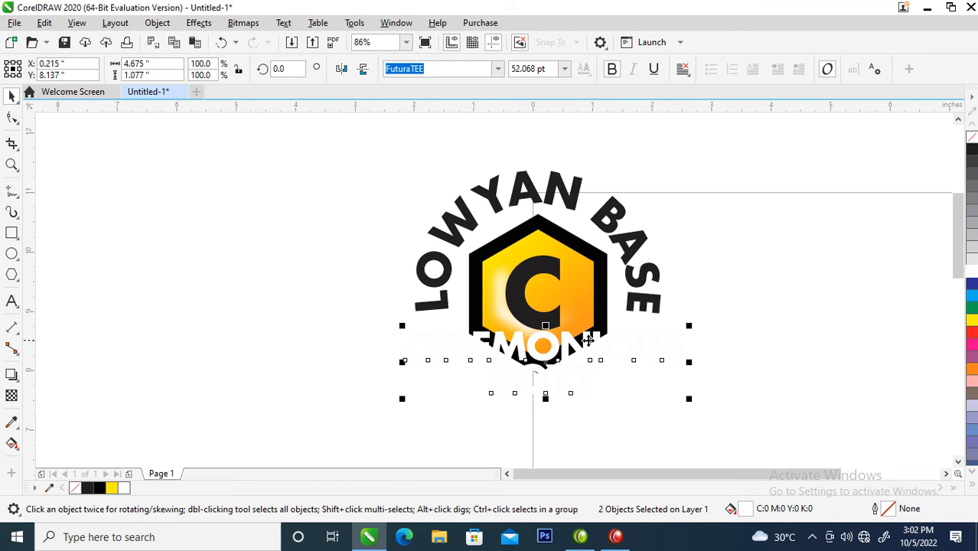
drag(584, 346, 580, 349)
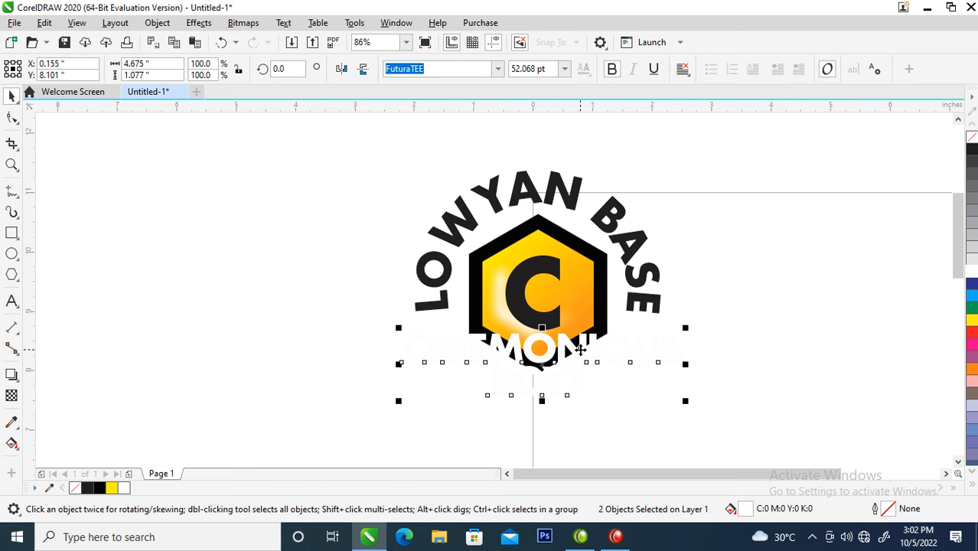
key(ctrl+g)
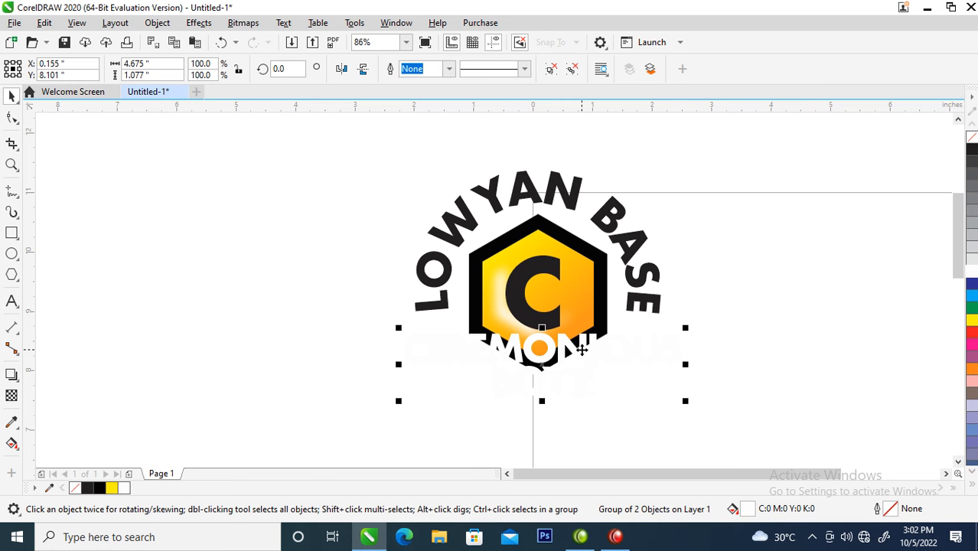
Step: Duplicate the white text group, give the copy a black fill and black outline, and align it exactly over the original
drag(581, 349, 352, 239)
click(973, 151)
right_click(972, 150)
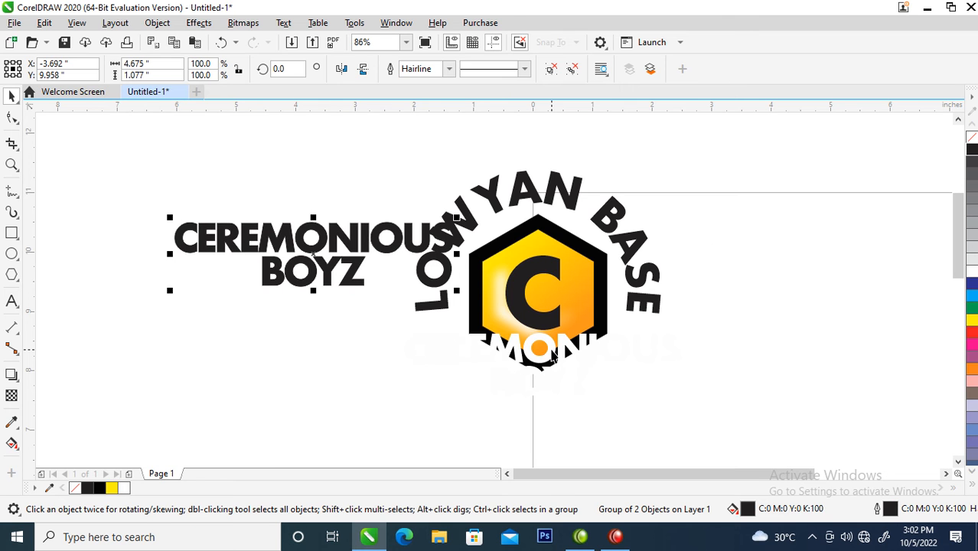
shift+click(552, 352)
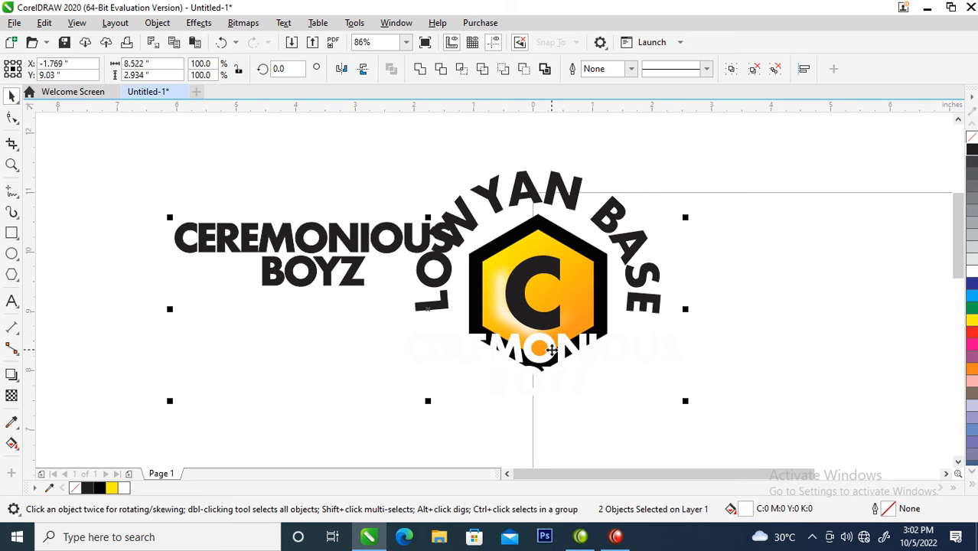
key(c)
key(b)
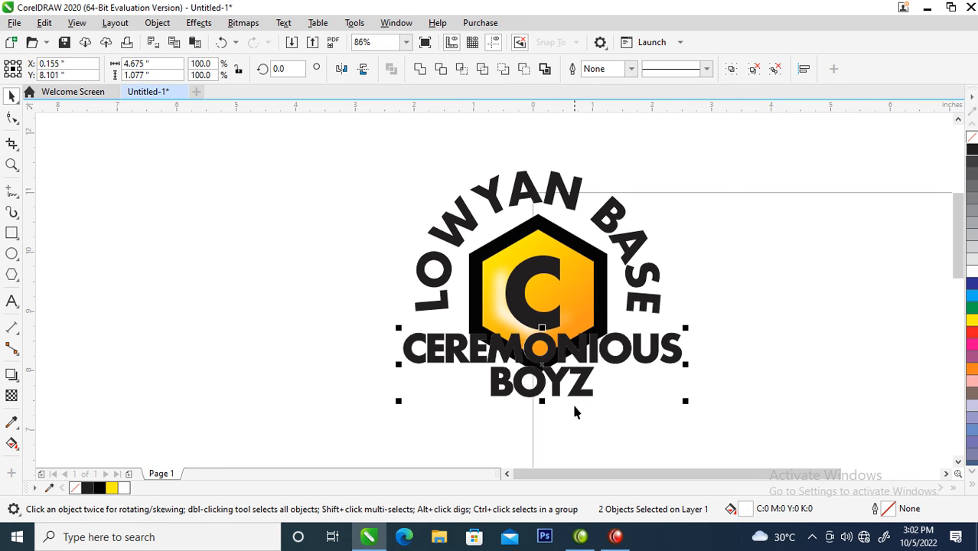
Step: Put the black text copy behind the white one and give it an 18-point outline that sits behind the fill and scales with the object
click(710, 376)
click(673, 351)
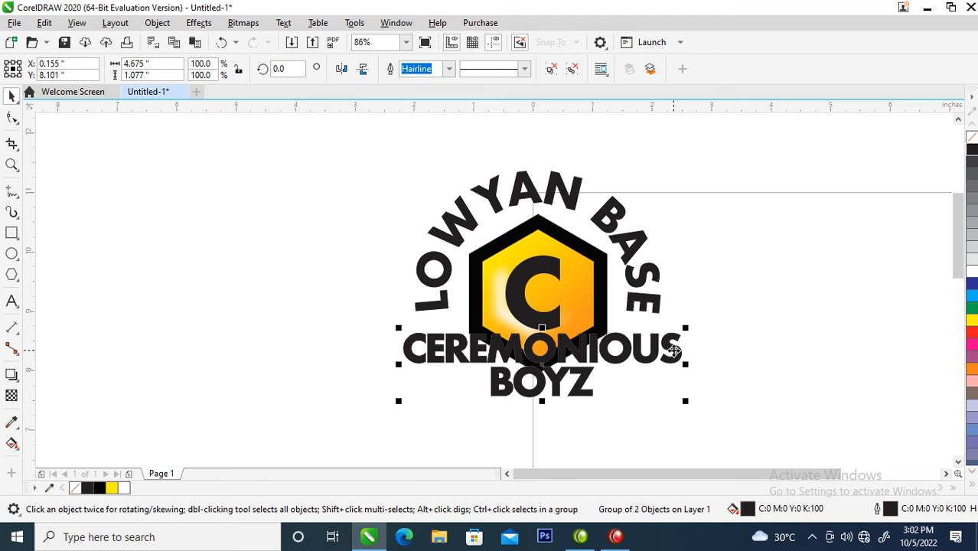
drag(674, 351, 674, 351)
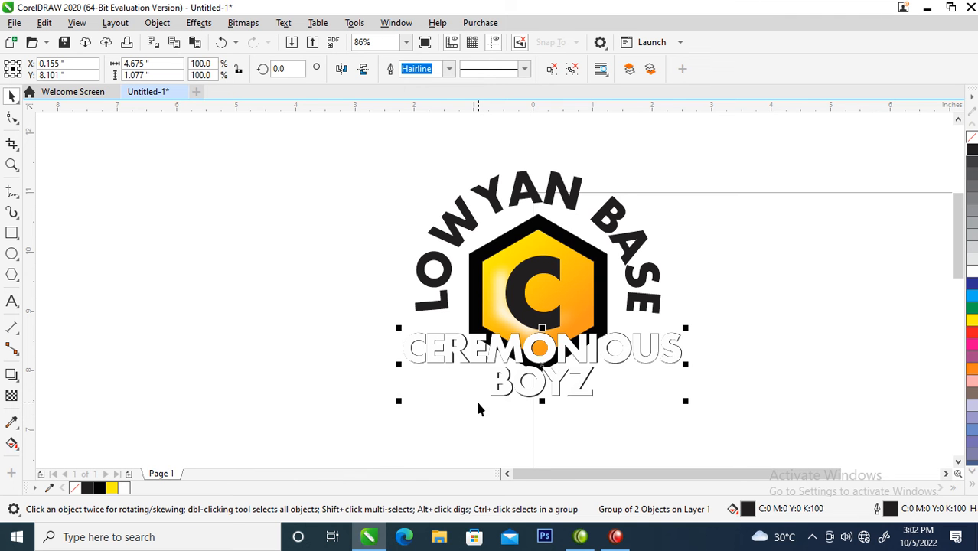
key(F12)
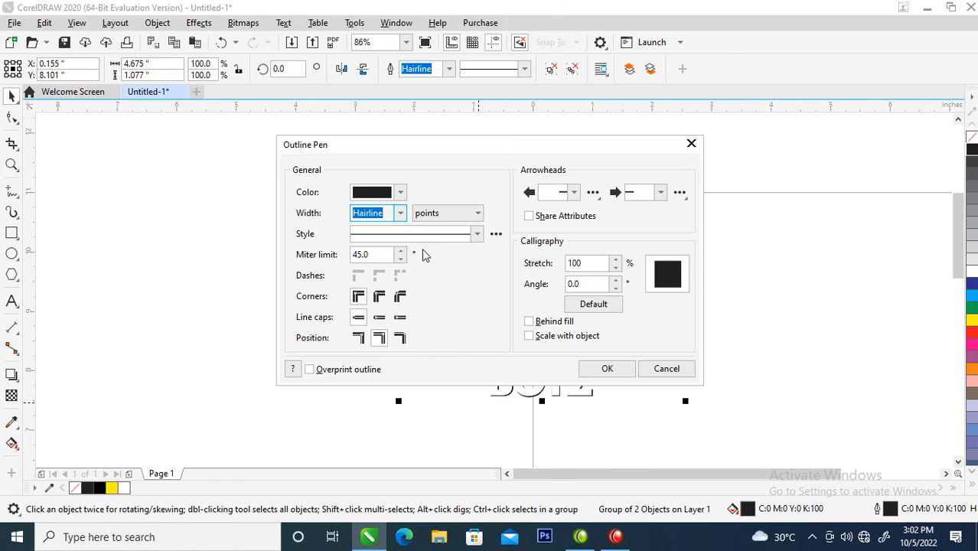
text(18)
click(530, 322)
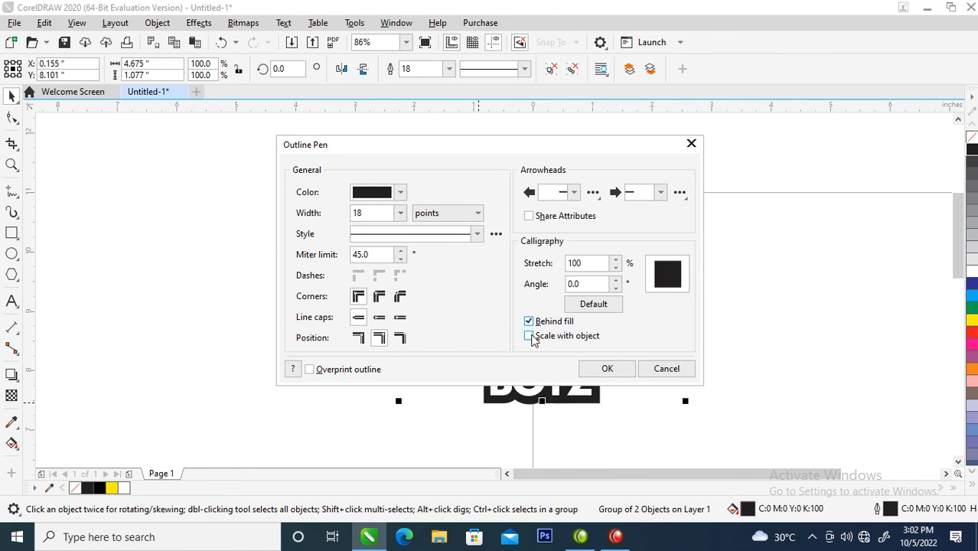
click(529, 336)
click(617, 370)
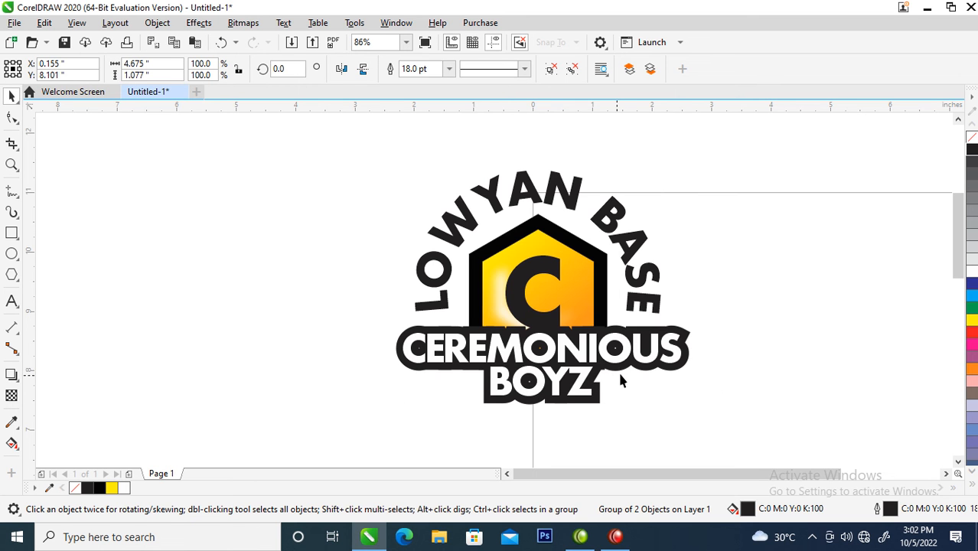
Step: Scale both CEREMONIOUS BOYZ groups together to about 4.14 inches wide and position them across the hexagon's lower edge
drag(764, 311, 314, 420)
mouse_move(587, 364)
mouse_down()
mouse_move(587, 380)
mouse_move(587, 370)
mouse_up()
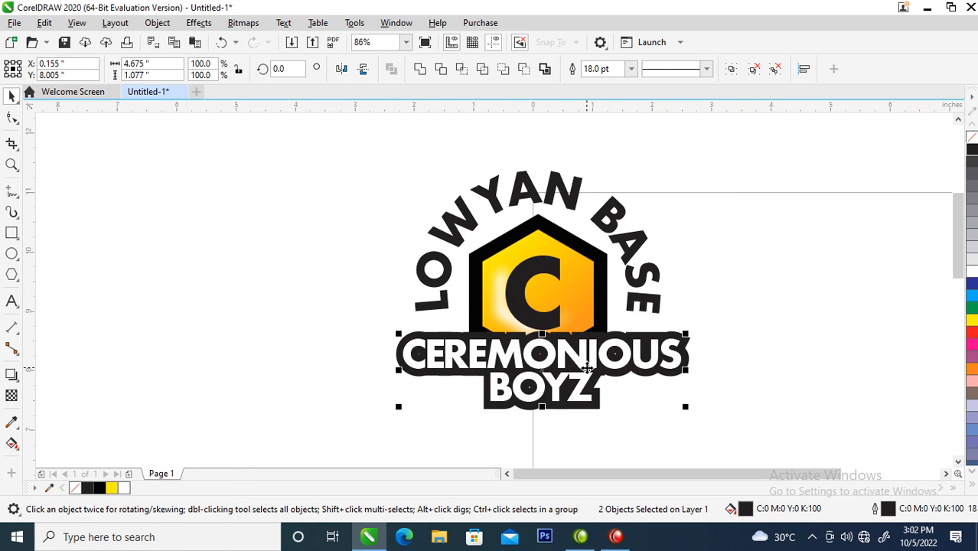
click(741, 415)
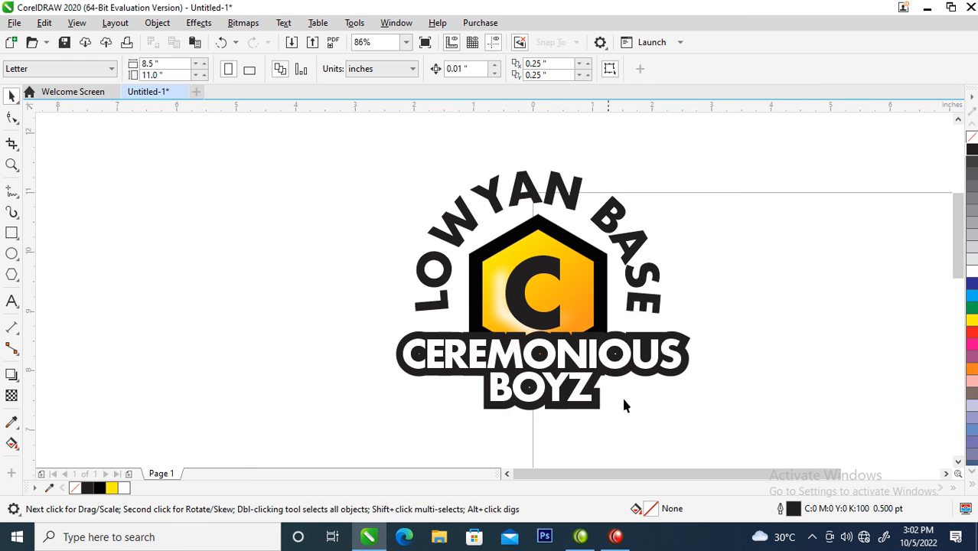
drag(707, 380, 376, 448)
drag(554, 363, 554, 379)
click(714, 306)
drag(743, 322, 335, 425)
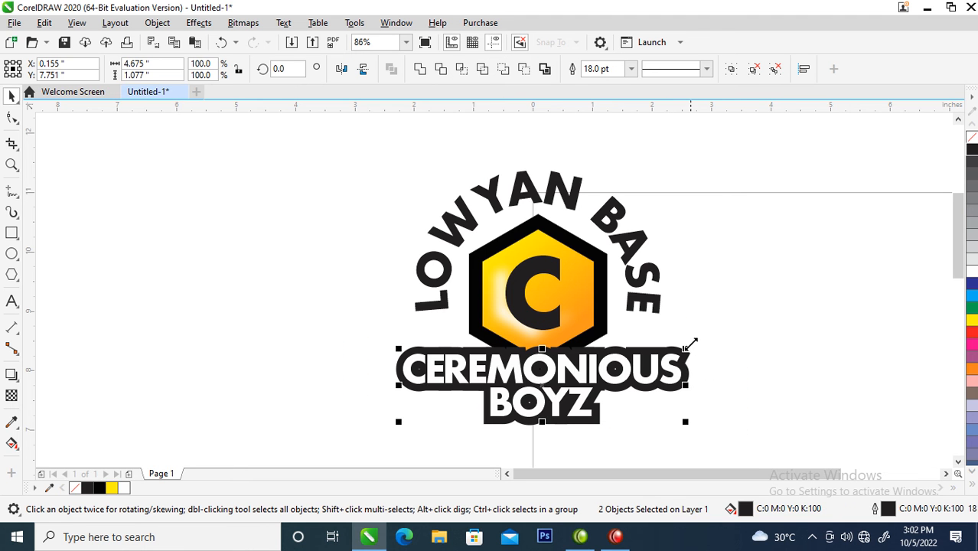
drag(688, 348, 673, 344)
drag(614, 372, 611, 357)
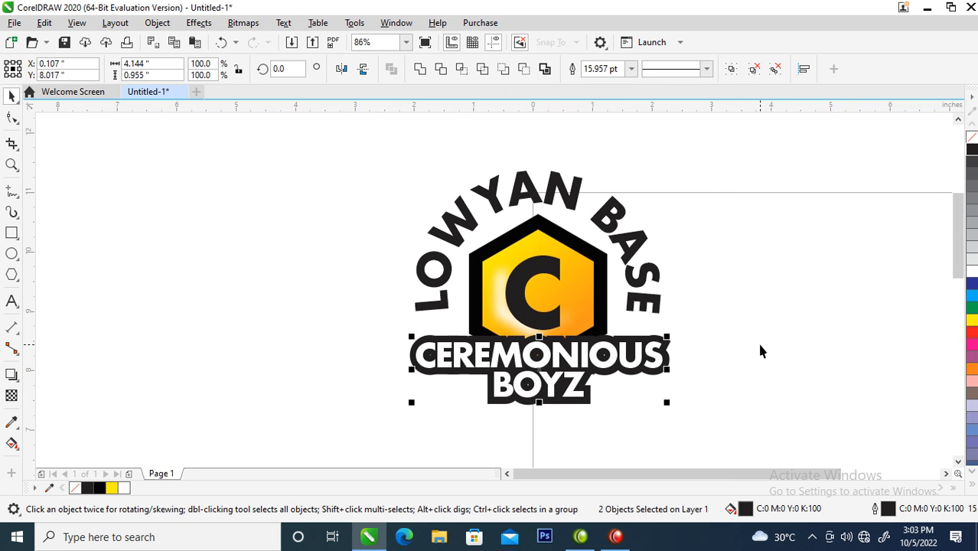
click(689, 359)
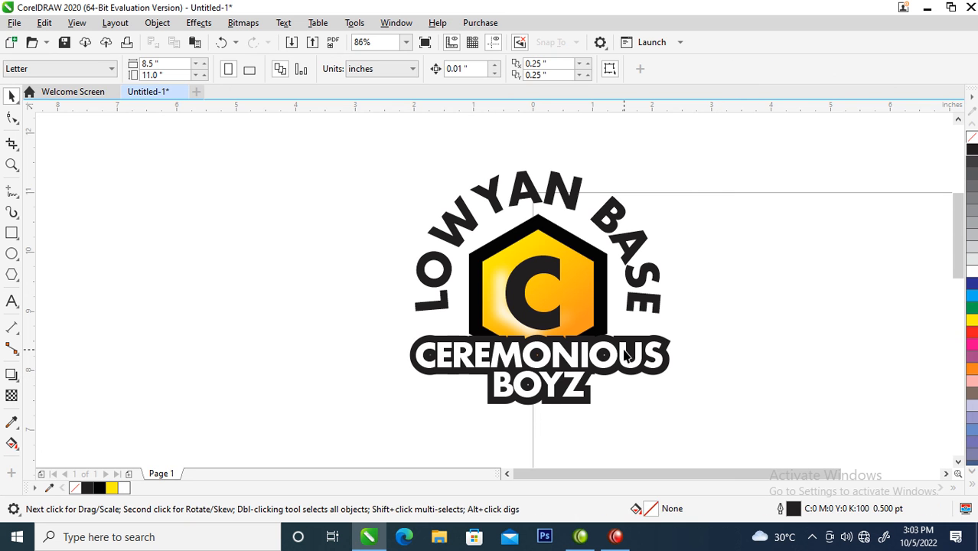
Step: Recolor the white BOYZ and CEREMONIOUS texts golden yellow (C0 M19 Y100 K0)
click(572, 393)
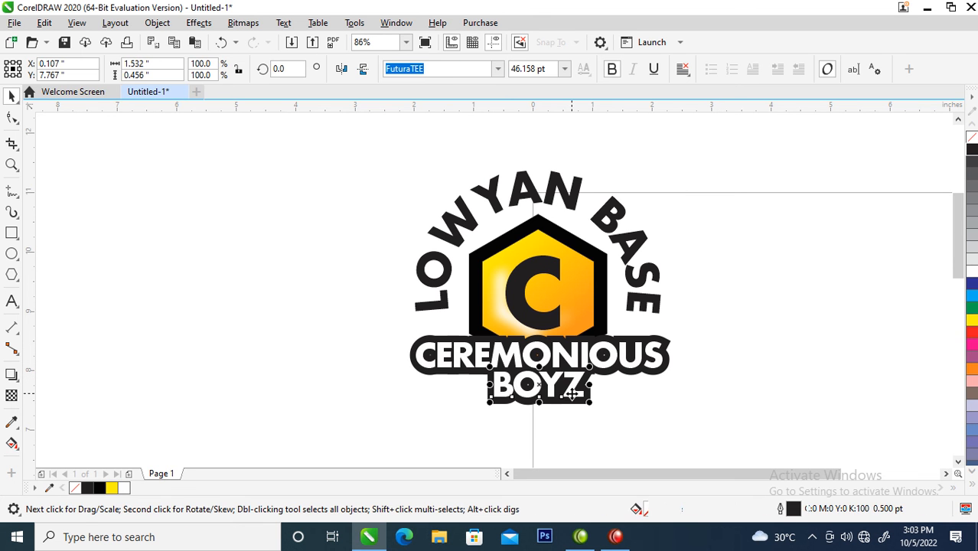
click(971, 321)
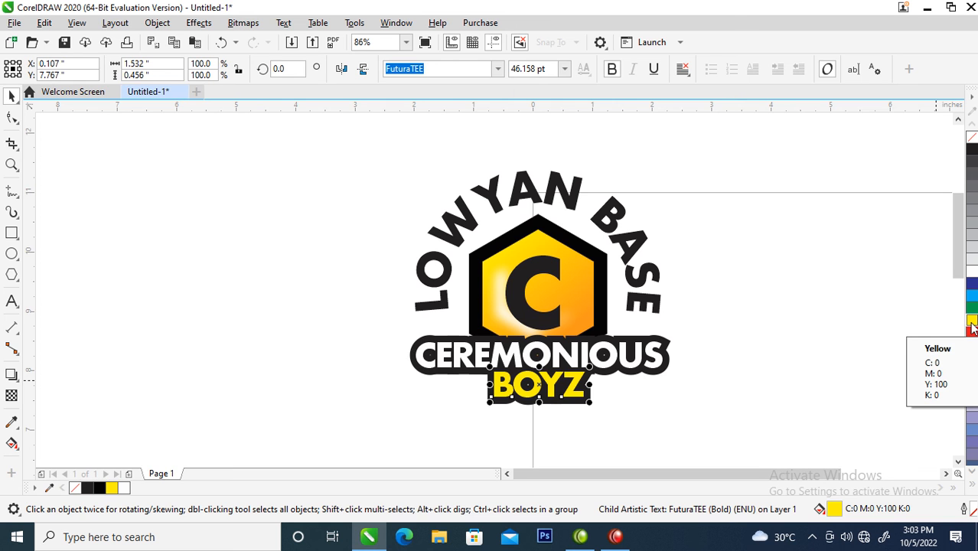
ctrl+click(972, 332)
ctrl+click(972, 333)
ctrl+click(605, 358)
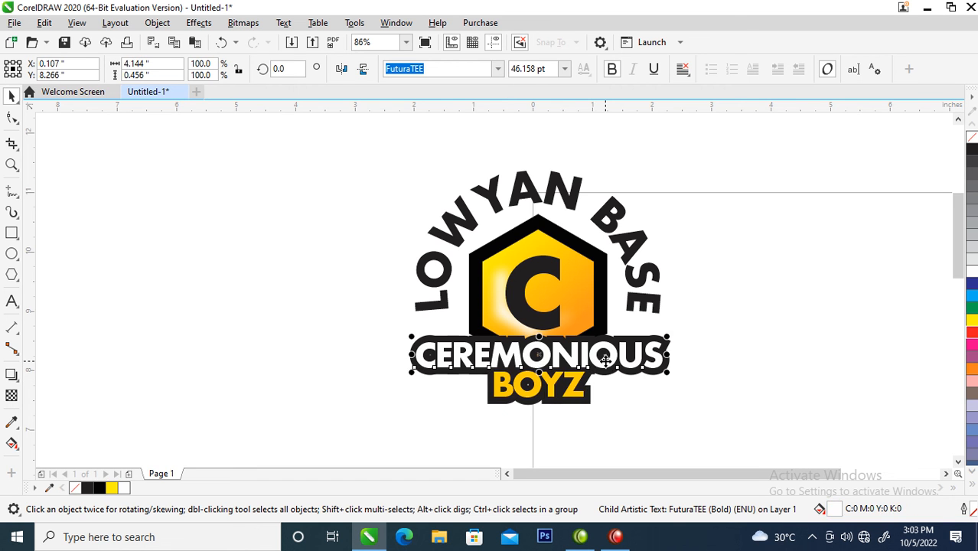
key(ctrl+r)
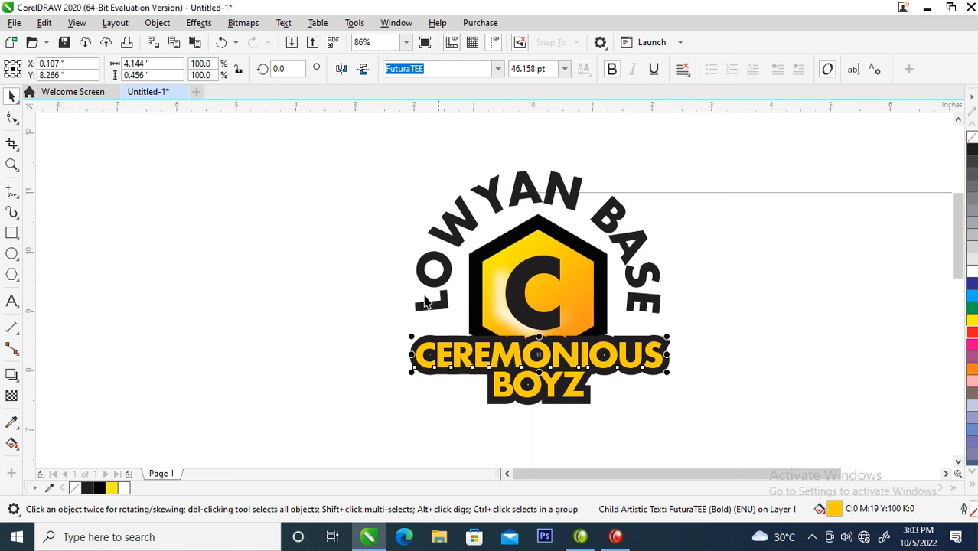
Step: Draw a circle about 5.3 inches in diameter around the whole logo and center it horizontally on the LOWYAN BASE text
scroll(443, 192, down, 2)
key(F2)
drag(345, 135, 702, 357)
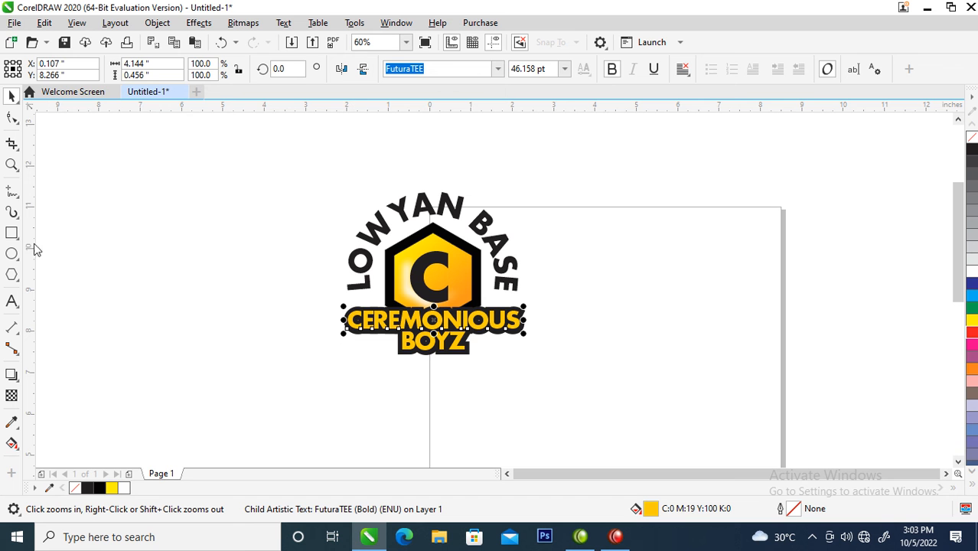
click(12, 253)
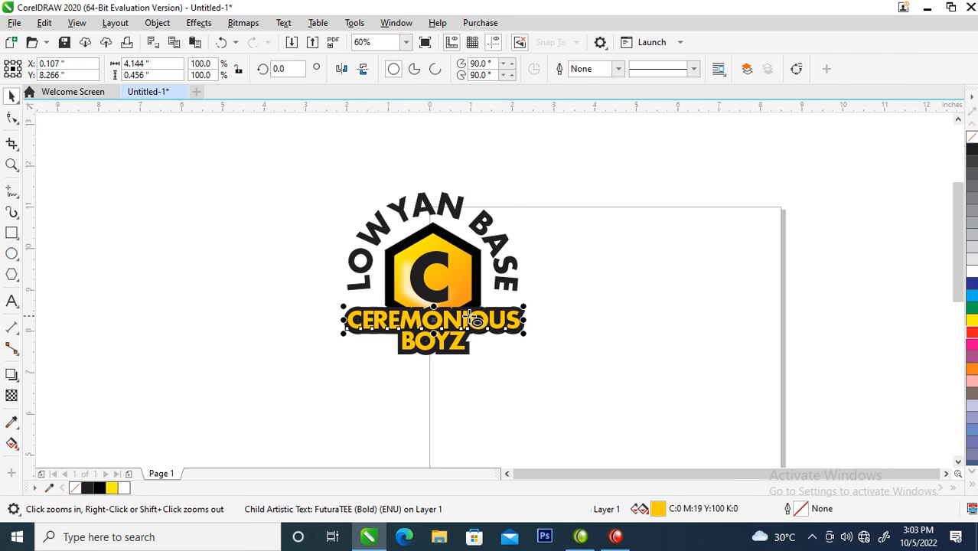
drag(320, 175, 544, 399)
key(space)
mouse_move(525, 254)
mouse_down()
mouse_move(525, 264)
mouse_move(525, 251)
mouse_move(531, 258)
mouse_up()
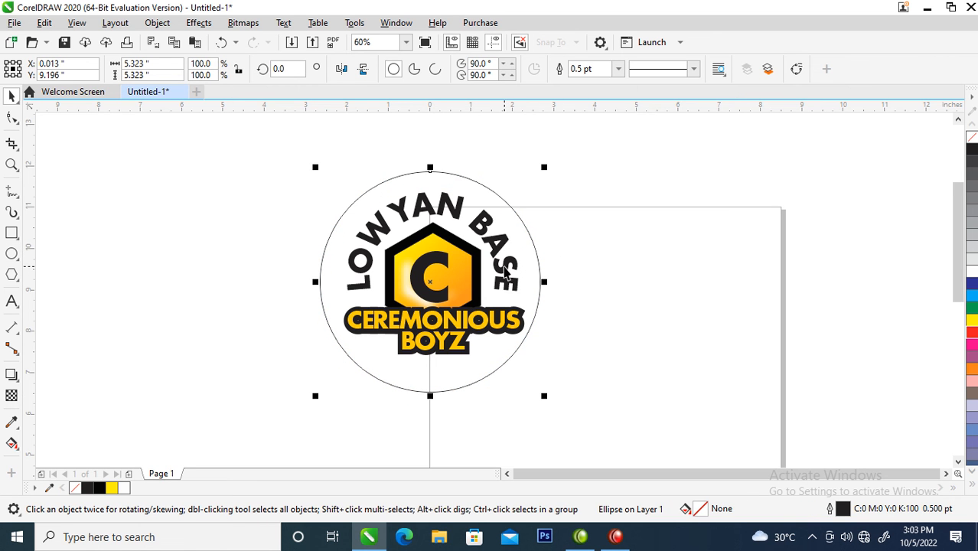
shift+click(505, 266)
key(c)
click(604, 237)
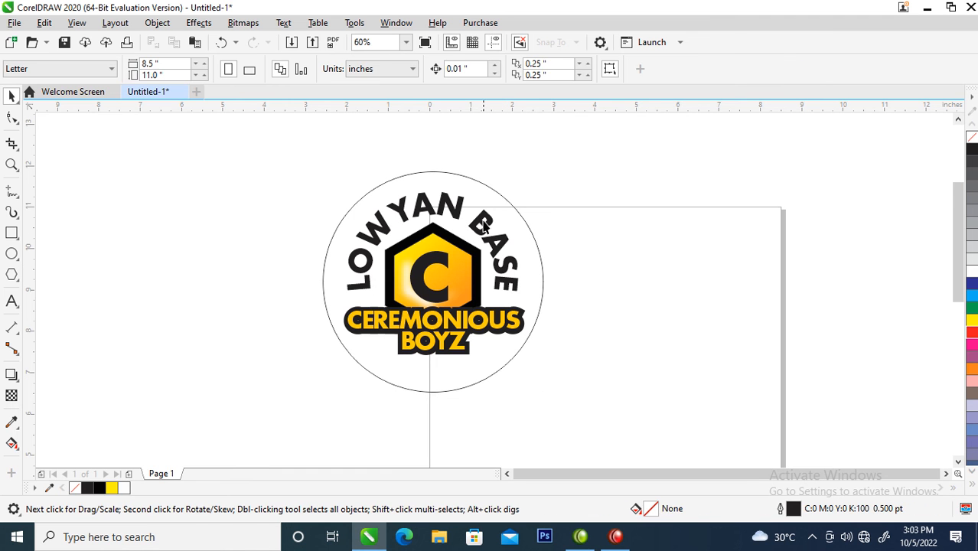
Step: Shrink the circle around its center to about 5 inches in diameter and set its outline width to 8 points
click(492, 191)
mouse_move(551, 167)
mouse_down()
mouse_move(542, 183)
mouse_move(552, 174)
mouse_up()
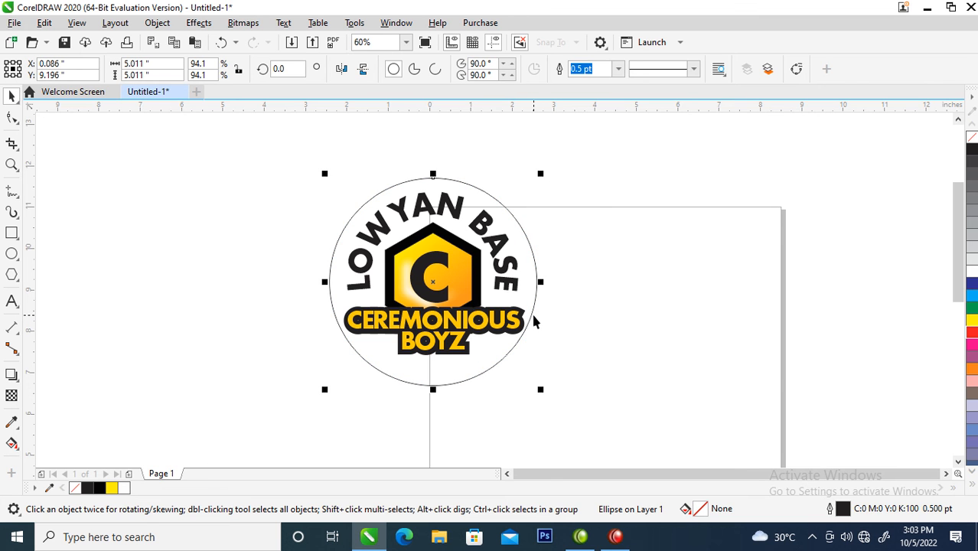
key(F12)
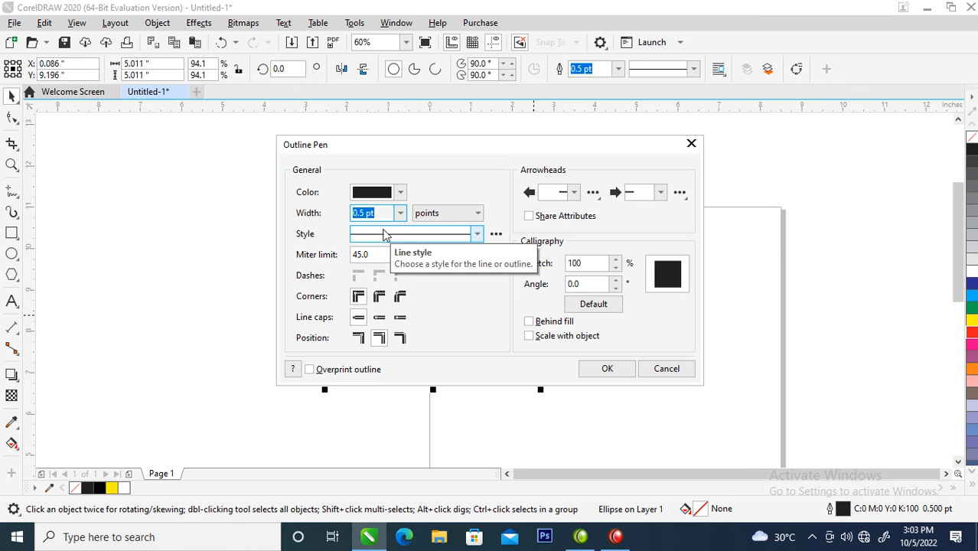
text(8)
key(Return)
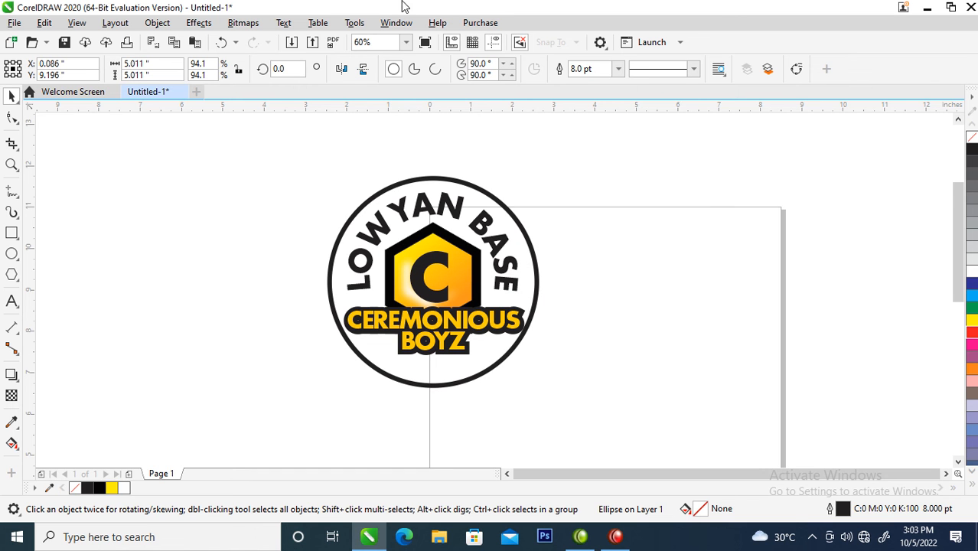
Step: Convert the outer circle to curves and add a node on each side, level with the upper edge of the CEREMONIOUS text
click(158, 27)
click(159, 26)
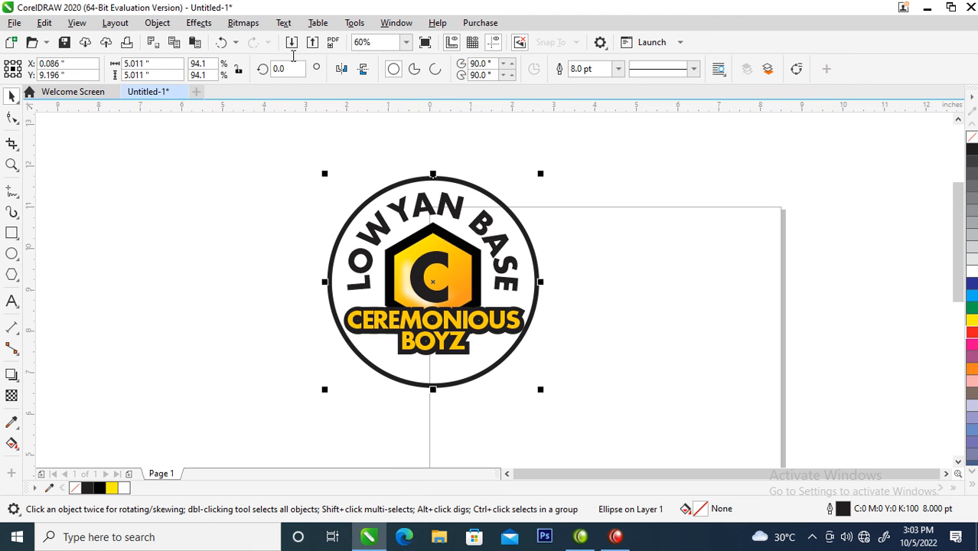
right_click(425, 179)
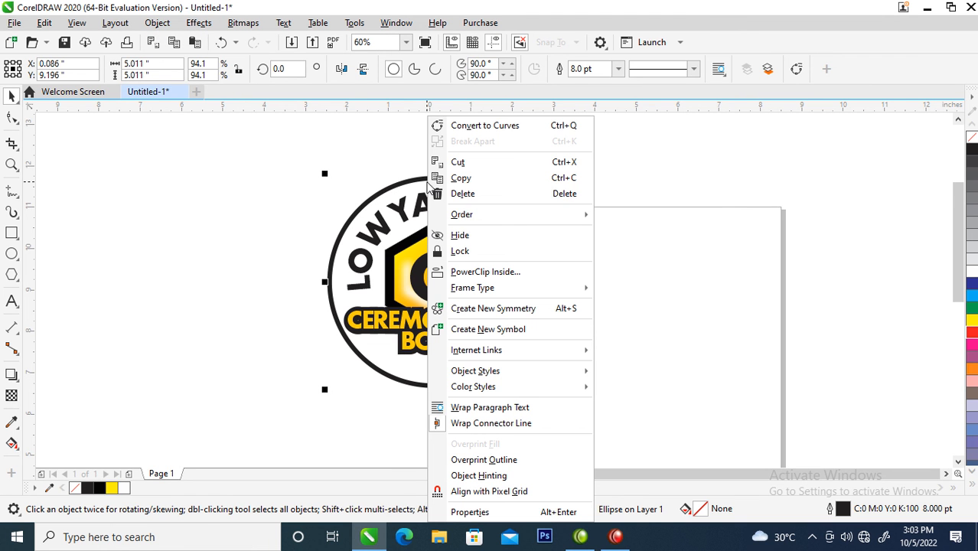
click(494, 130)
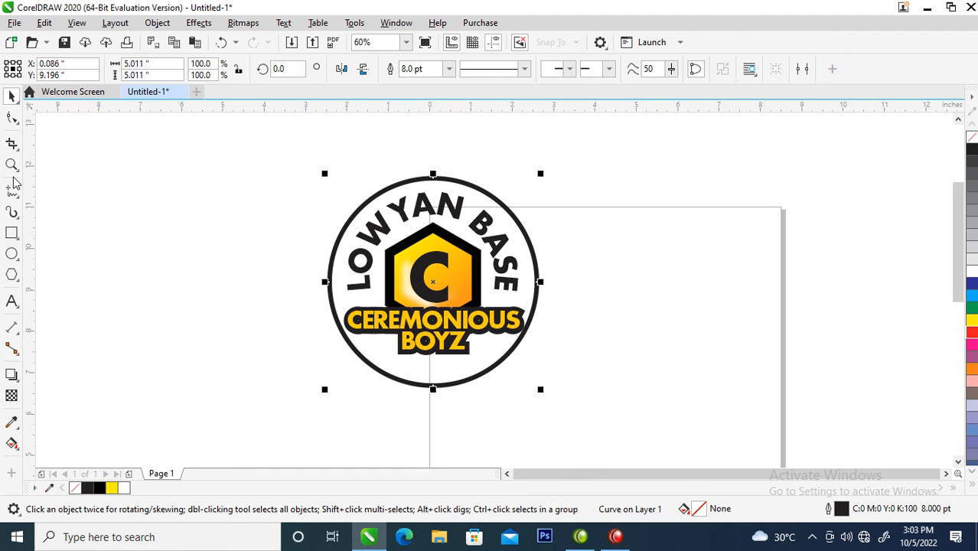
click(12, 117)
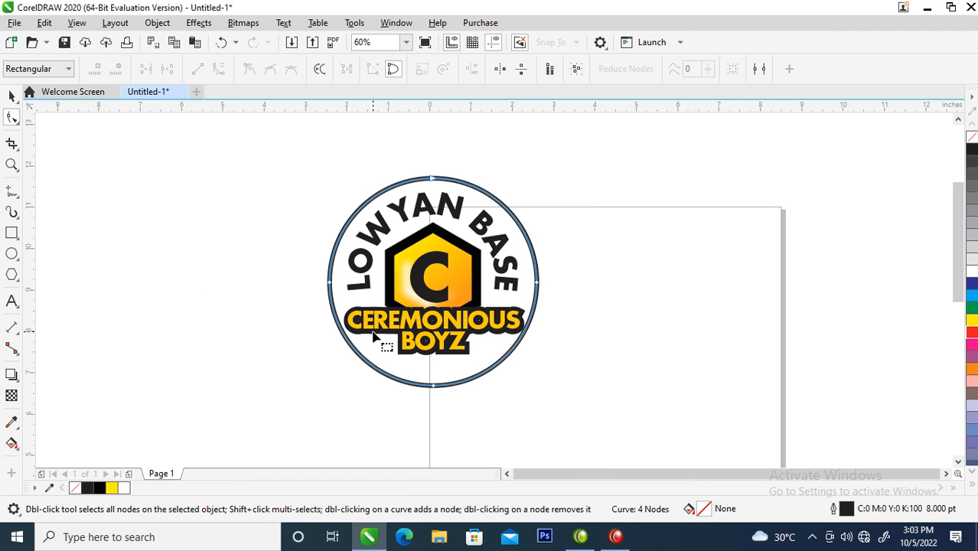
double_click(337, 316)
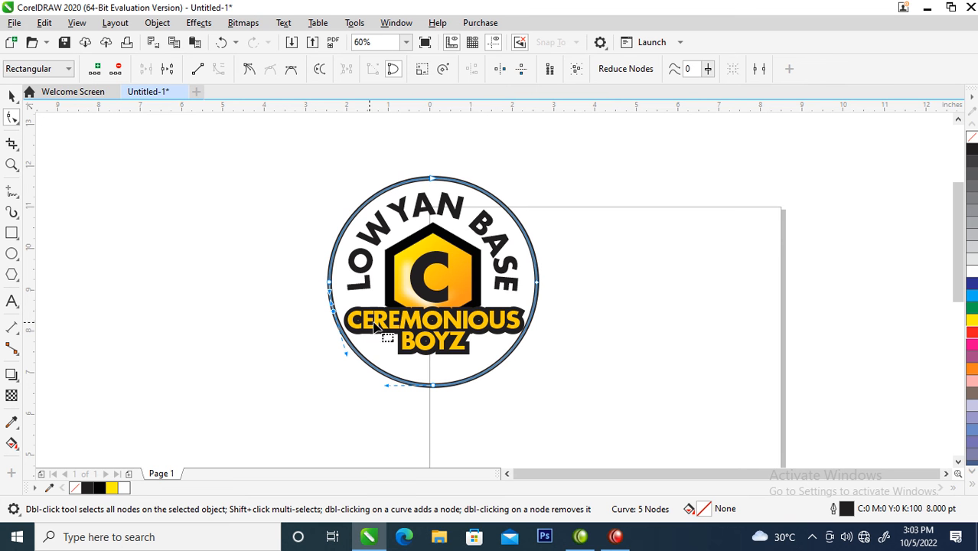
double_click(532, 308)
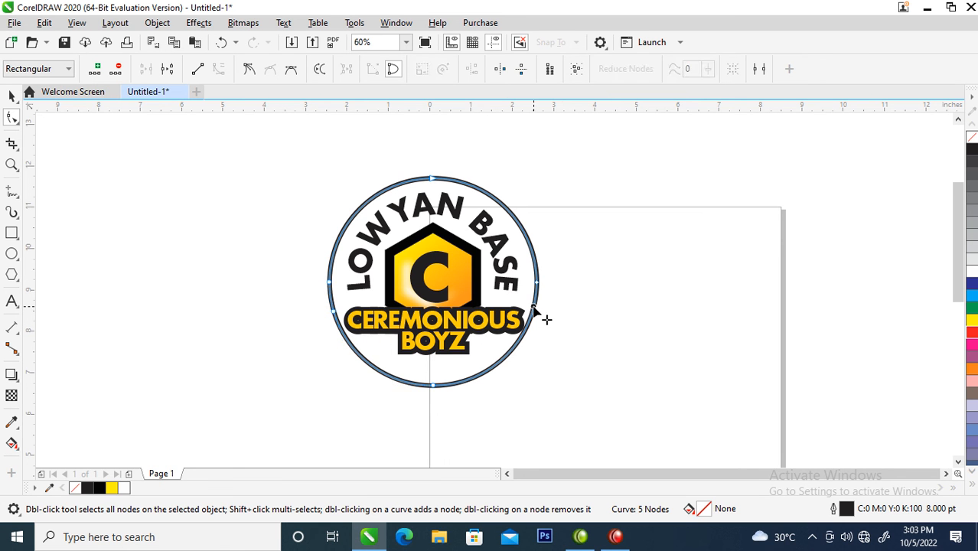
Step: Break the outer circle at its bottom node and delete the lower part up to the two added side nodes, leaving an open arc
click(433, 388)
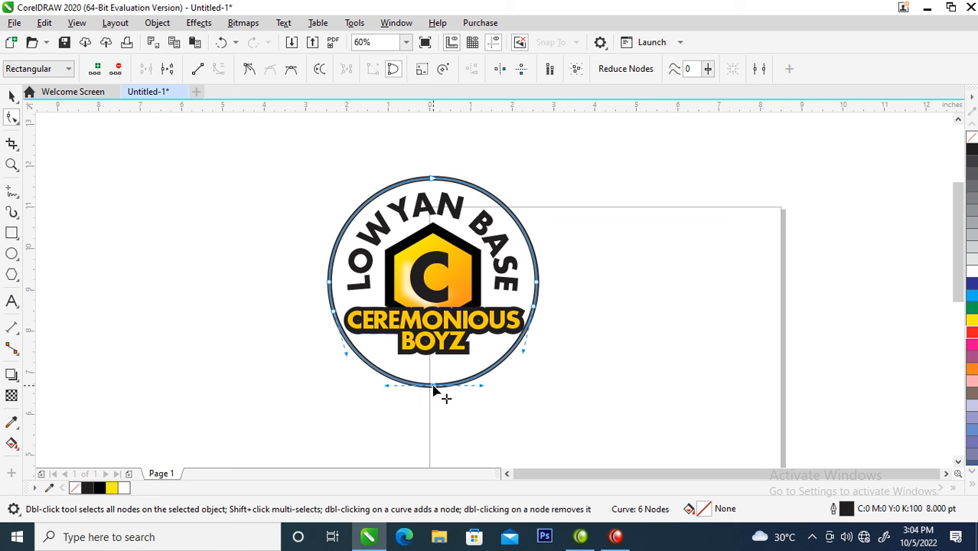
click(168, 70)
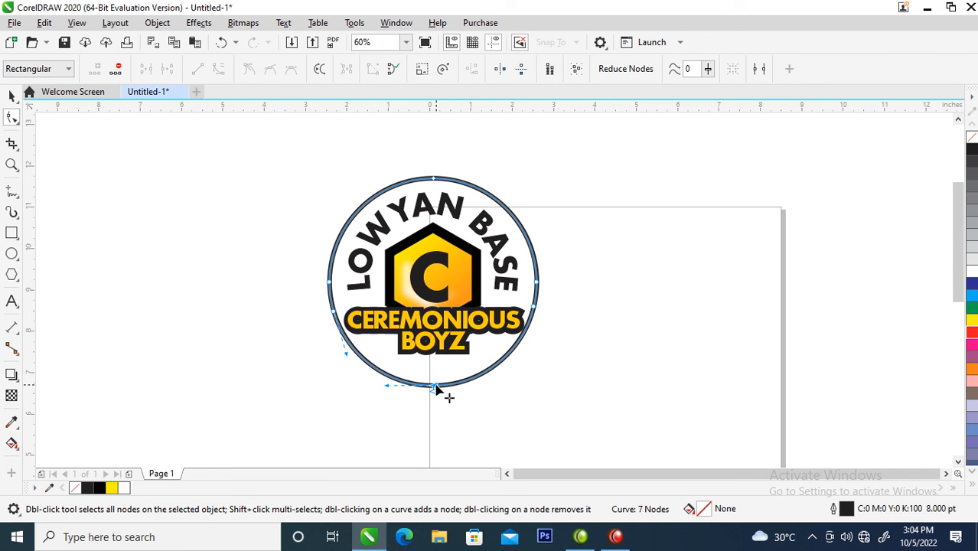
key(Delete)
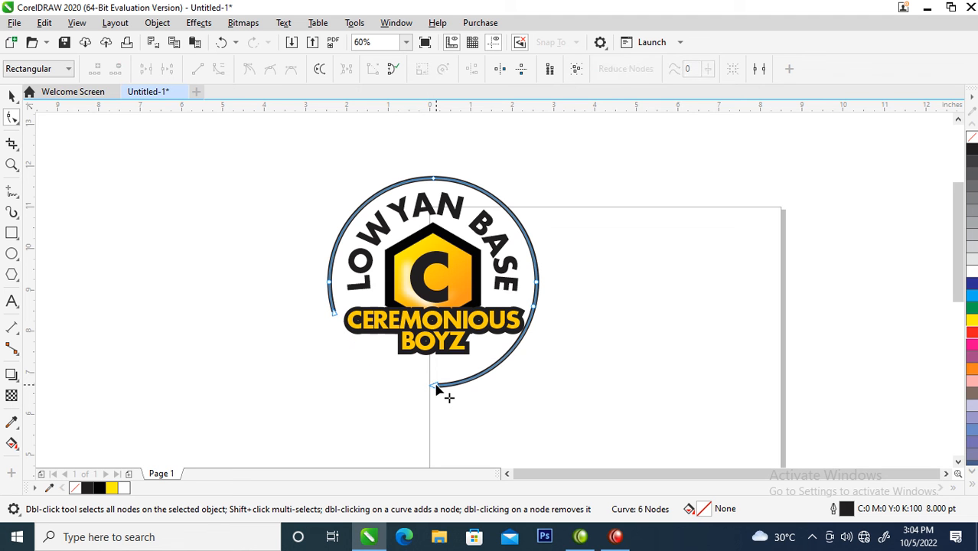
click(435, 387)
key(Delete)
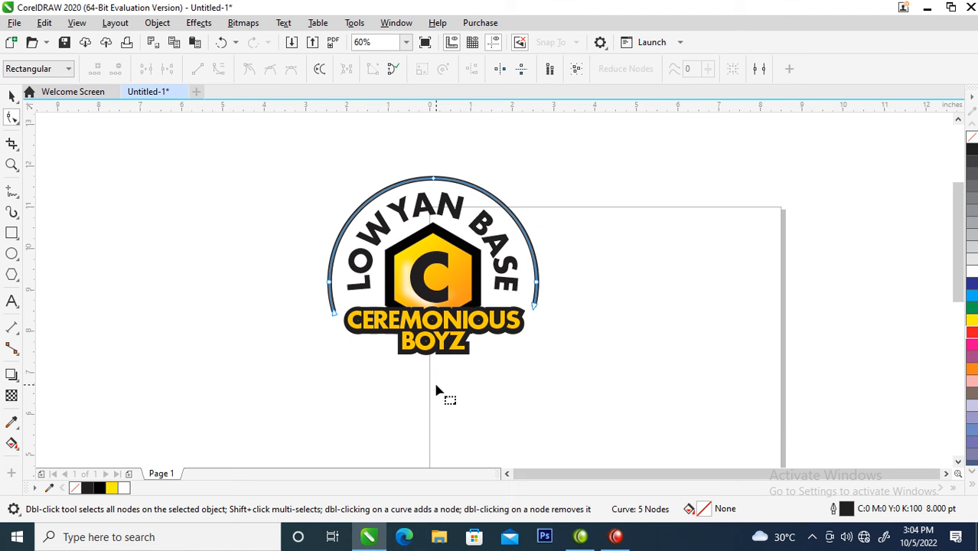
key(space)
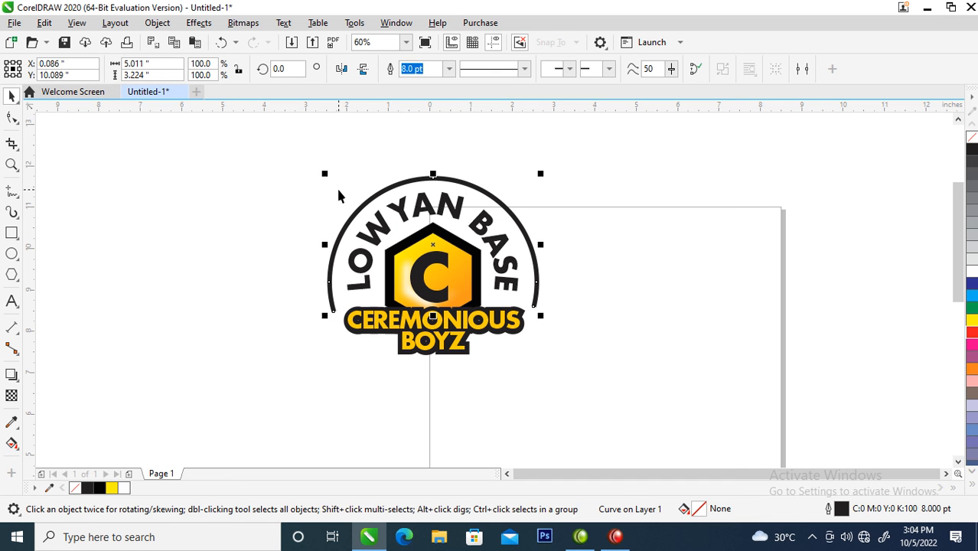
key(z)
drag(234, 147, 681, 395)
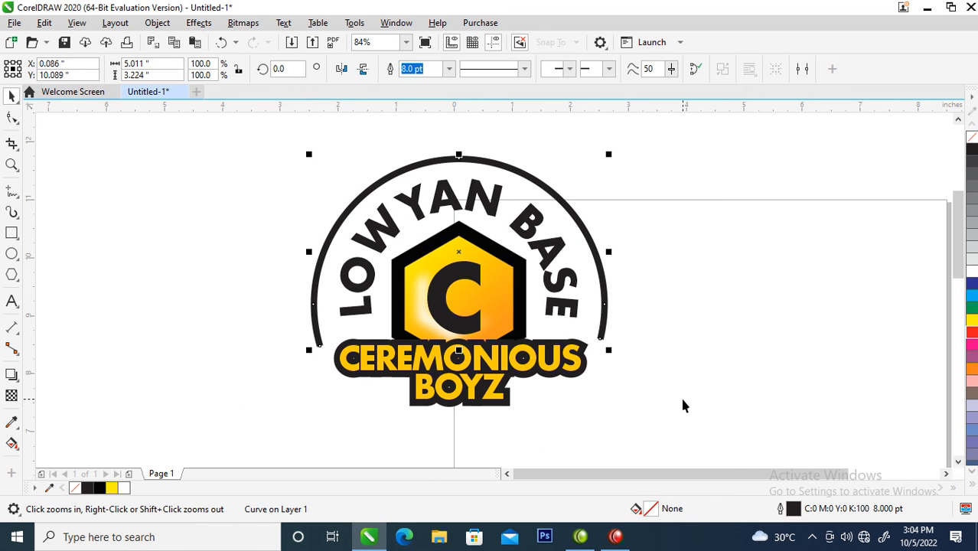